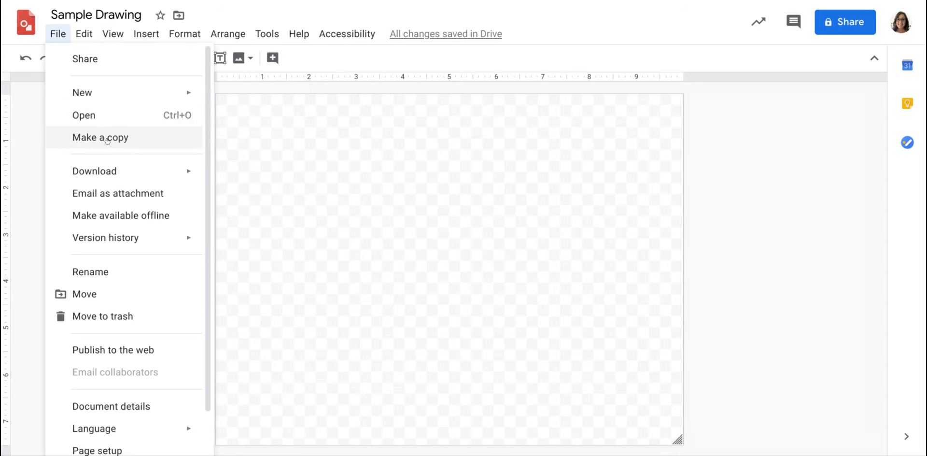
- In the page setup, try the widescreen and custom page sizes, and finally apply the Standard 4:3 size
mouse_move(127, 172)
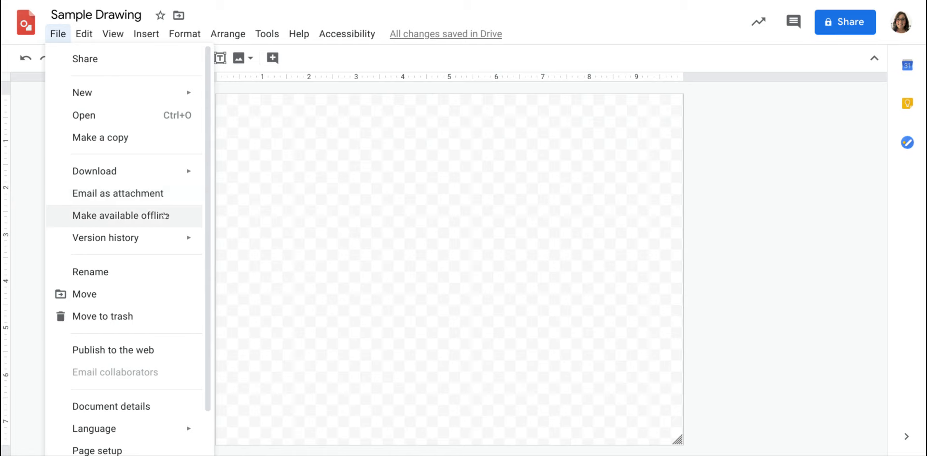
mouse_move(168, 237)
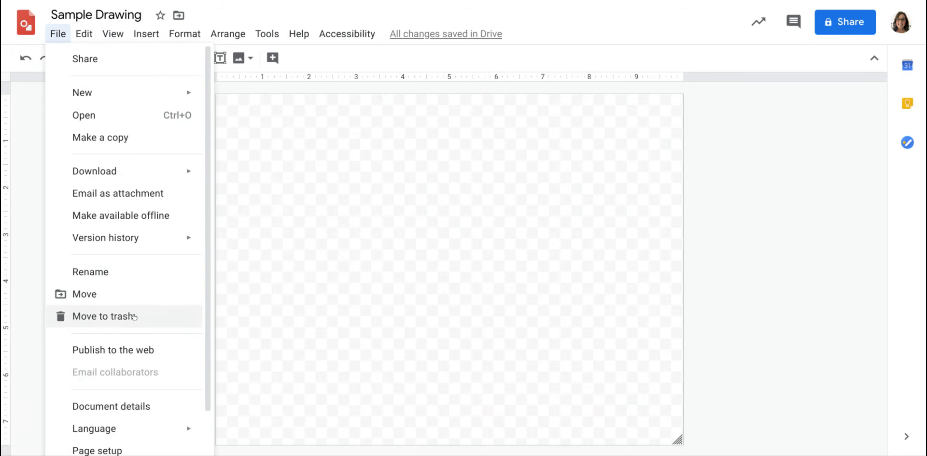
scroll(141, 347, "down", 1)
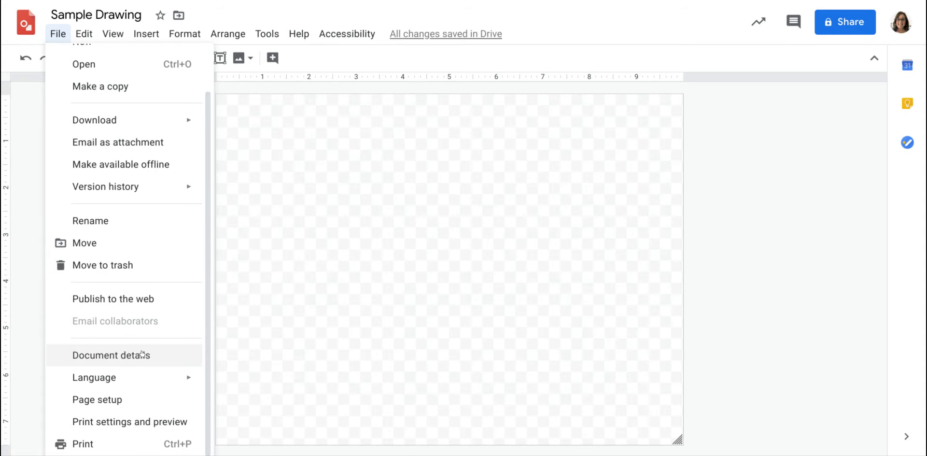
left_click(115, 406)
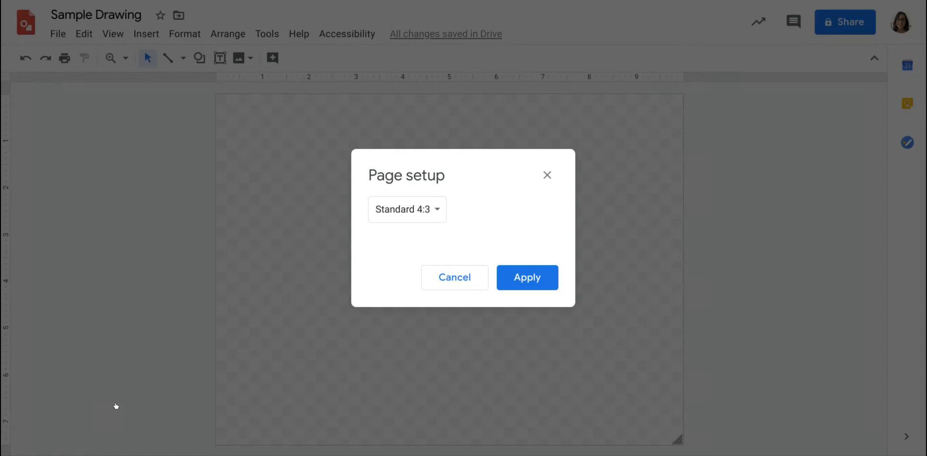
left_click(438, 210)
left_click(451, 232)
left_click(445, 219)
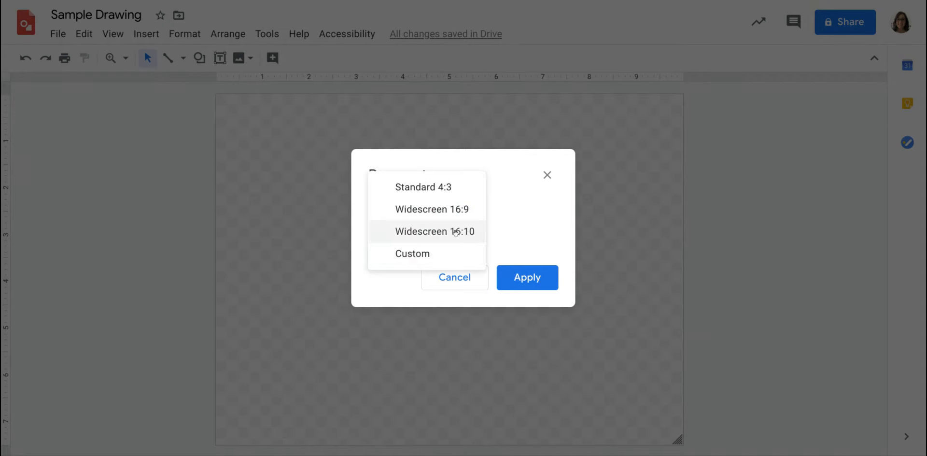
left_click(455, 232)
left_click(433, 206)
left_click(427, 234)
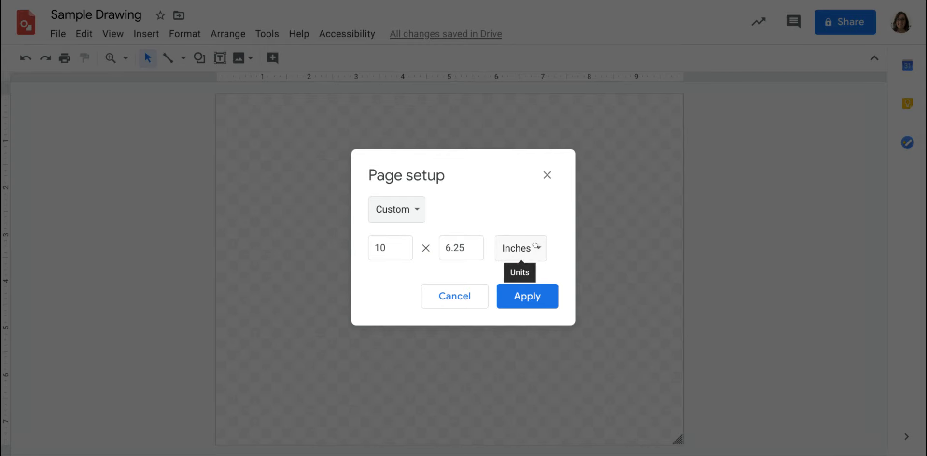
left_click(531, 246)
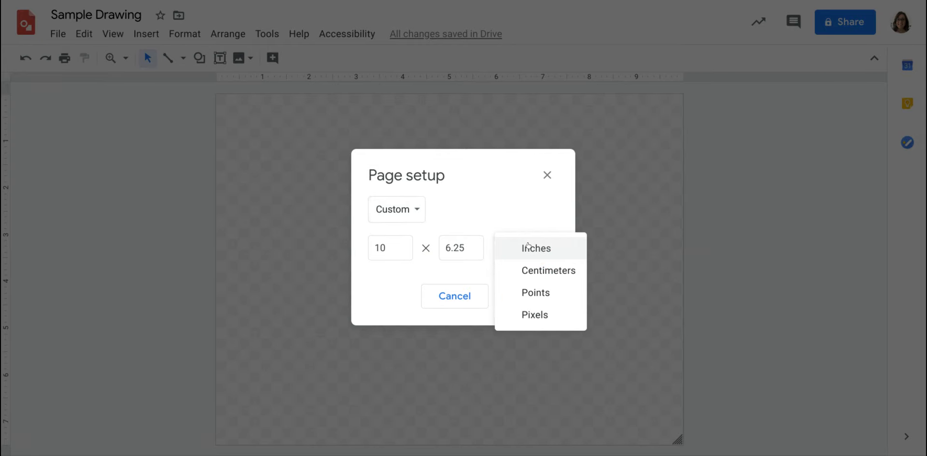
left_click(415, 209)
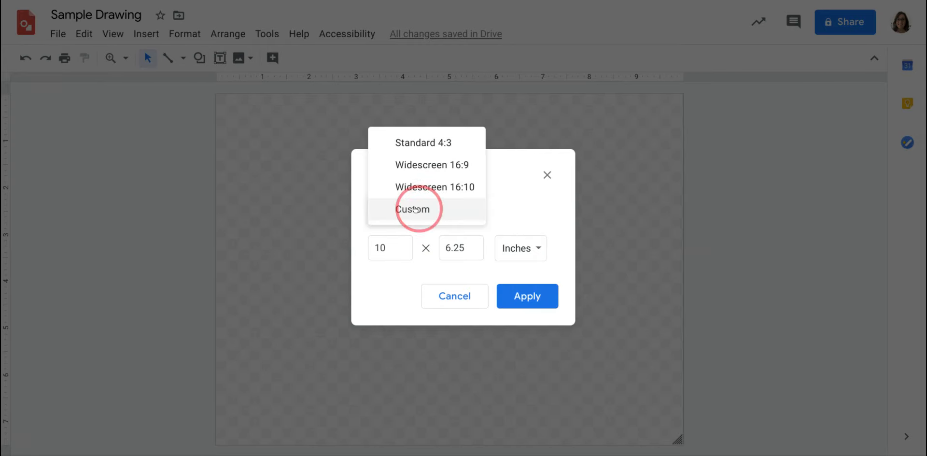
left_click(393, 138)
left_click(516, 276)
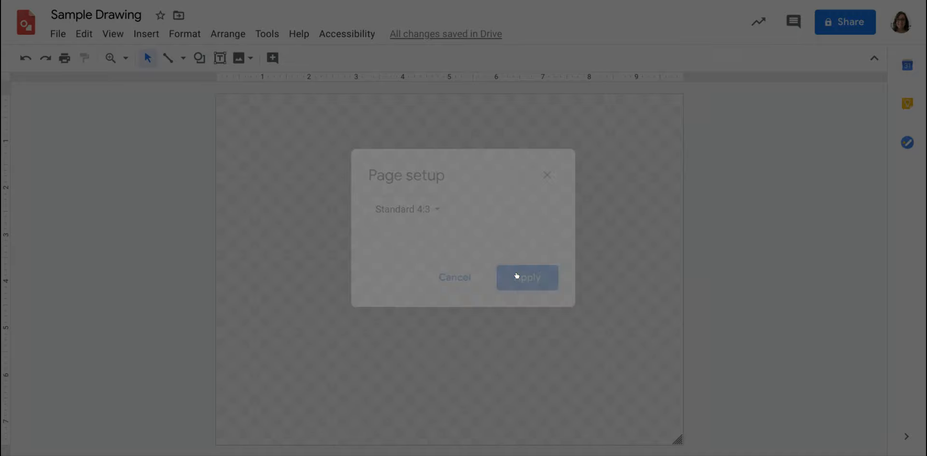
left_click(58, 33)
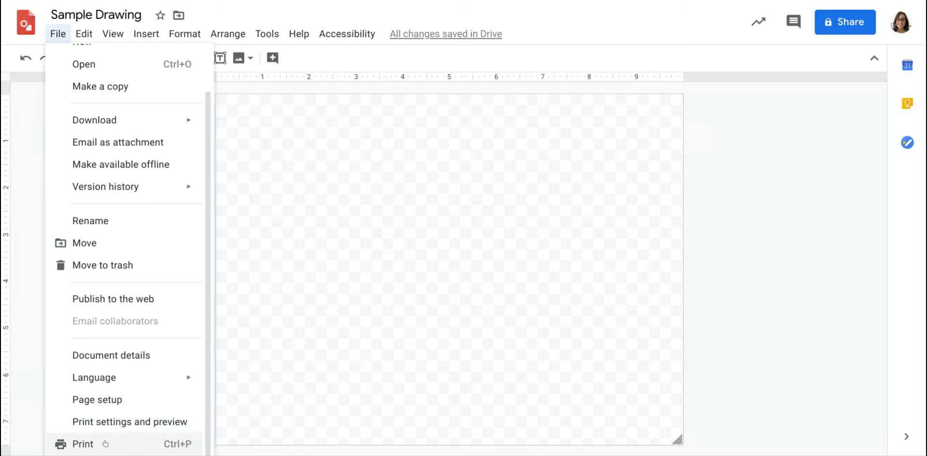
left_click(78, 33)
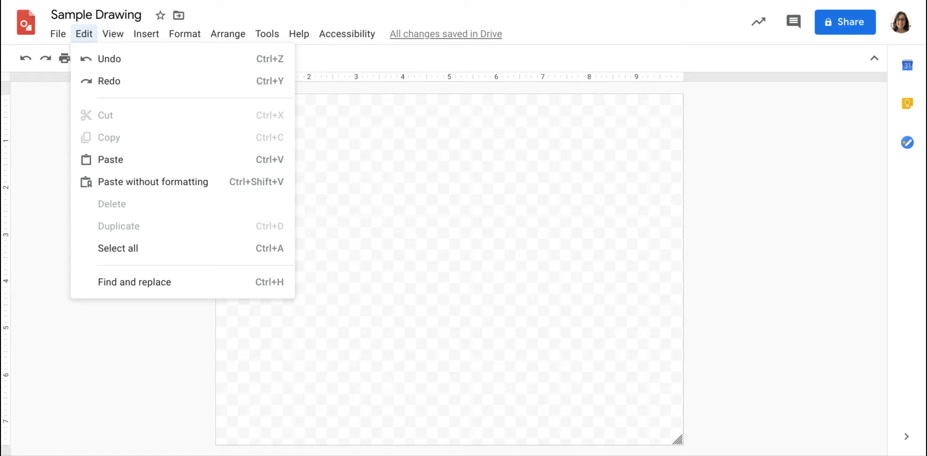
- Show the guides on the drawing canvas
mouse_move(113, 37)
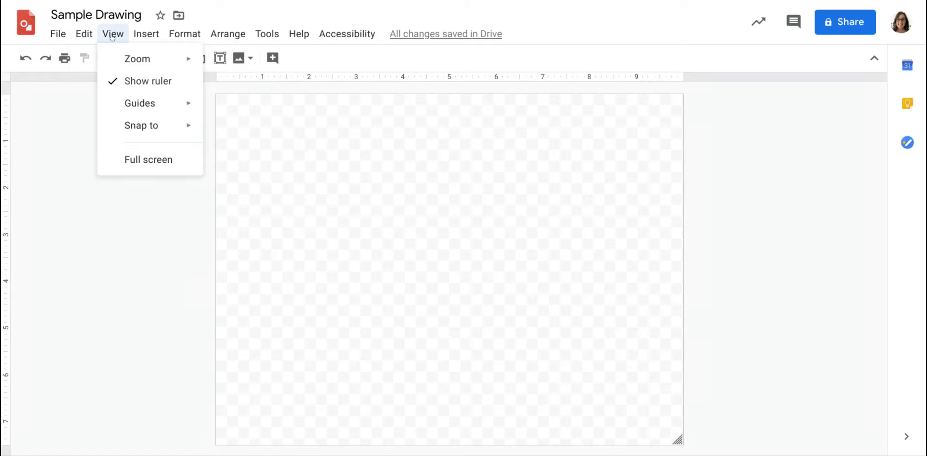
mouse_move(125, 59)
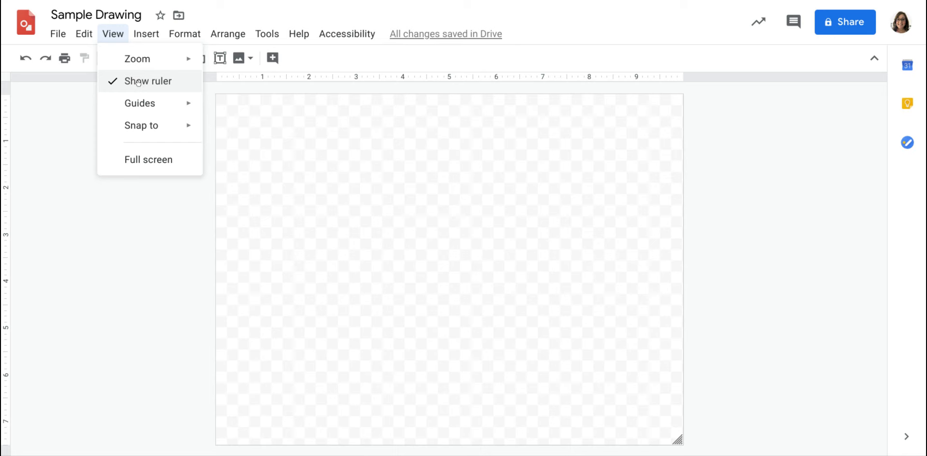
mouse_move(150, 101)
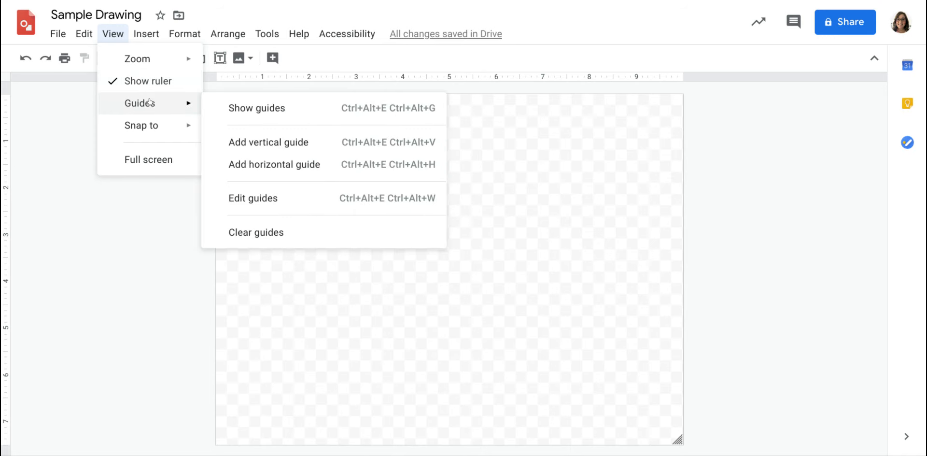
left_click(251, 109)
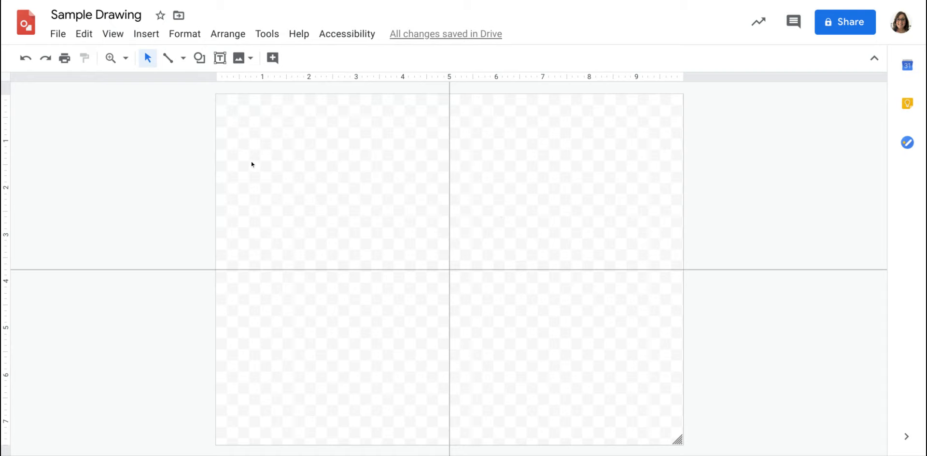
- Turn on snapping to the grid for the drawing
left_click(123, 35)
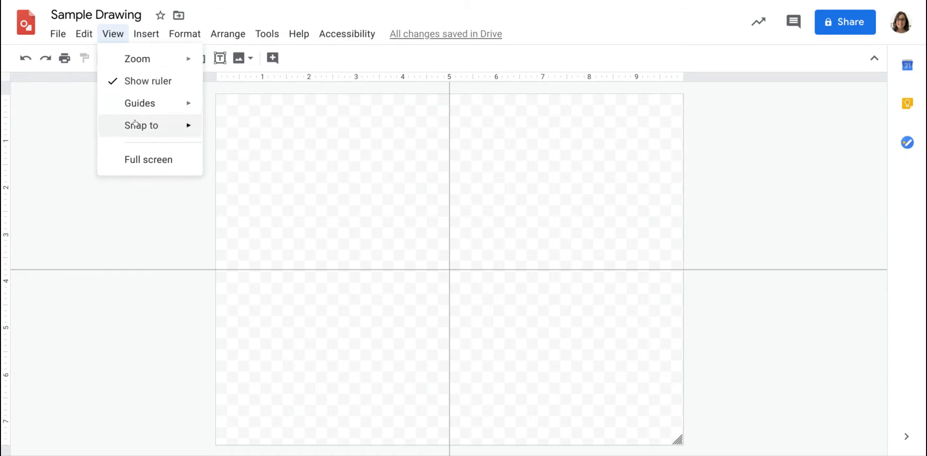
mouse_move(135, 123)
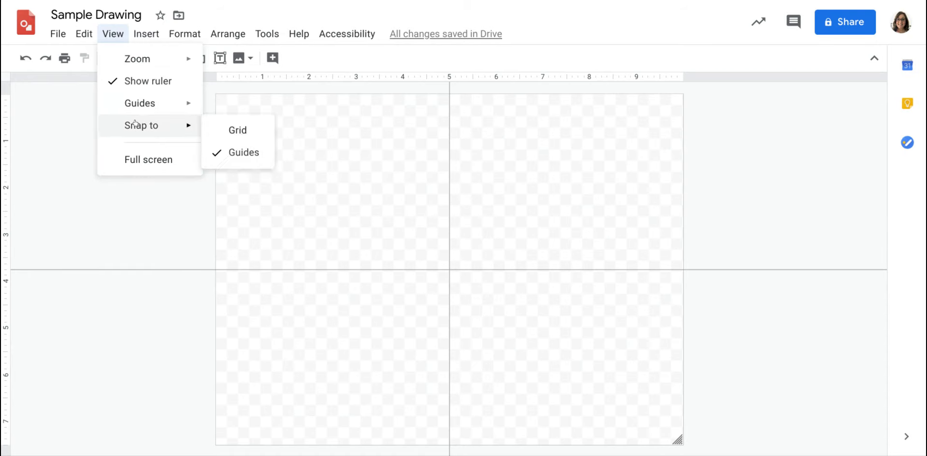
left_click(213, 135)
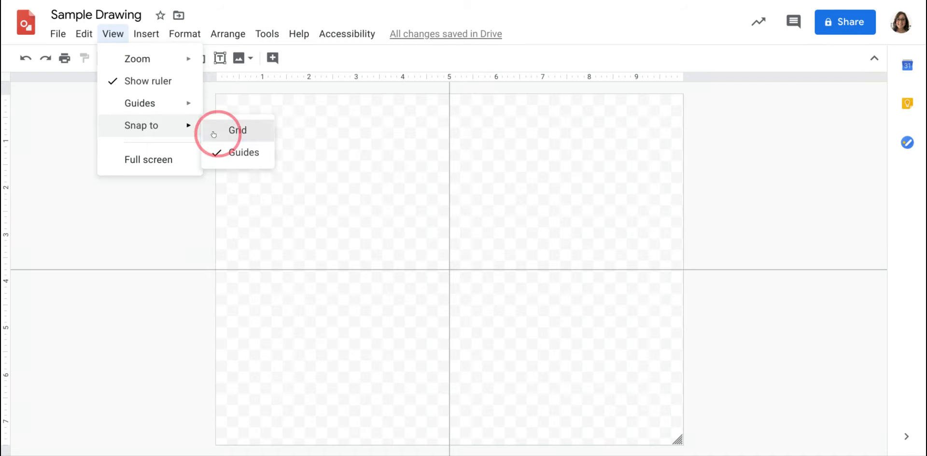
- Look over the kinds of objects that can be inserted and open the gallery of diagram templates
left_click(115, 32)
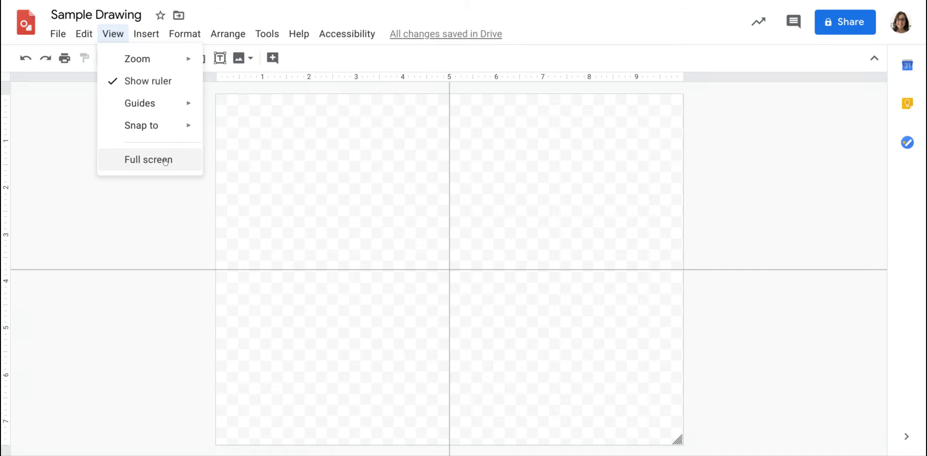
mouse_move(146, 35)
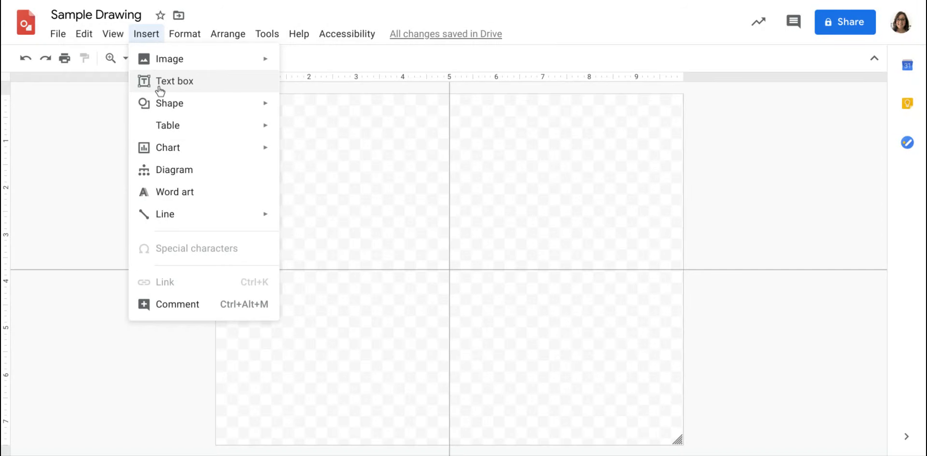
mouse_move(159, 103)
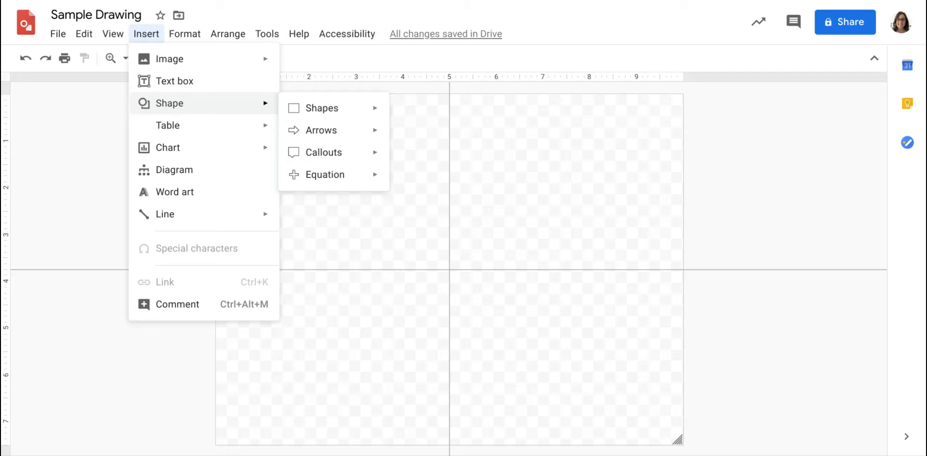
mouse_move(165, 120)
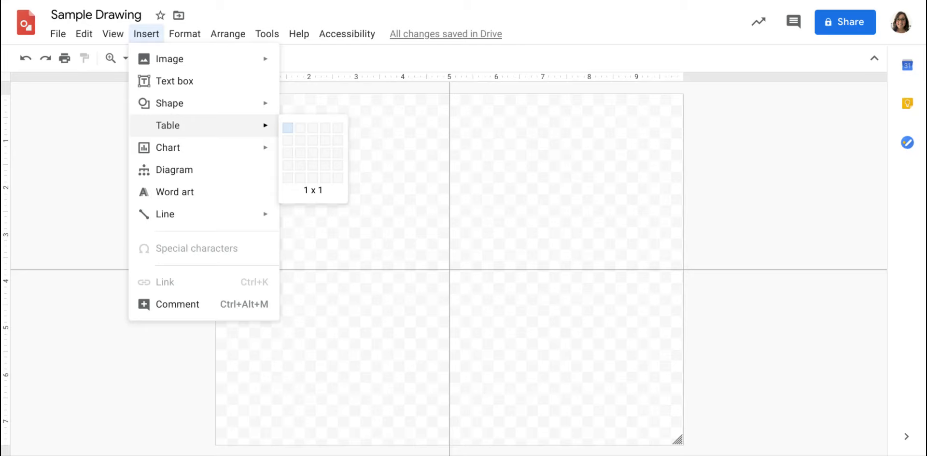
mouse_move(188, 148)
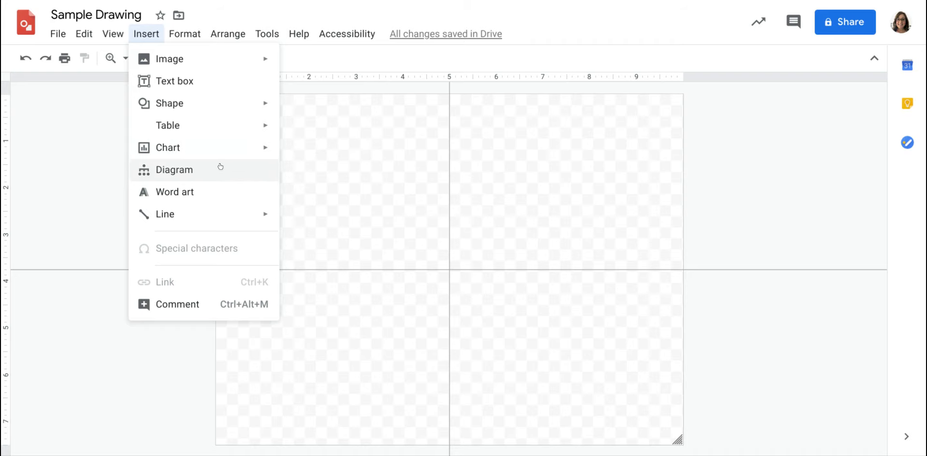
left_click(189, 170)
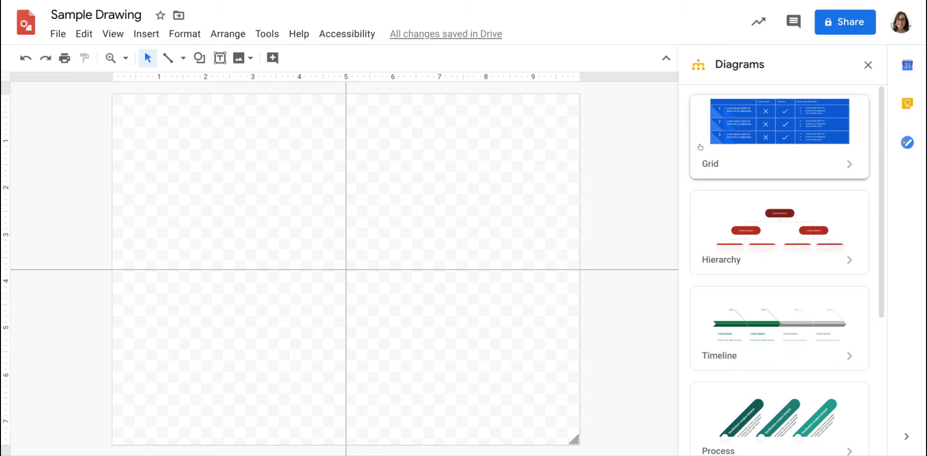
- Browse the diagram categories and insert the green four-date Timeline template with alternating text blocks above and below the bar
scroll(770, 132, "down", 2)
scroll(771, 131, "down", 5)
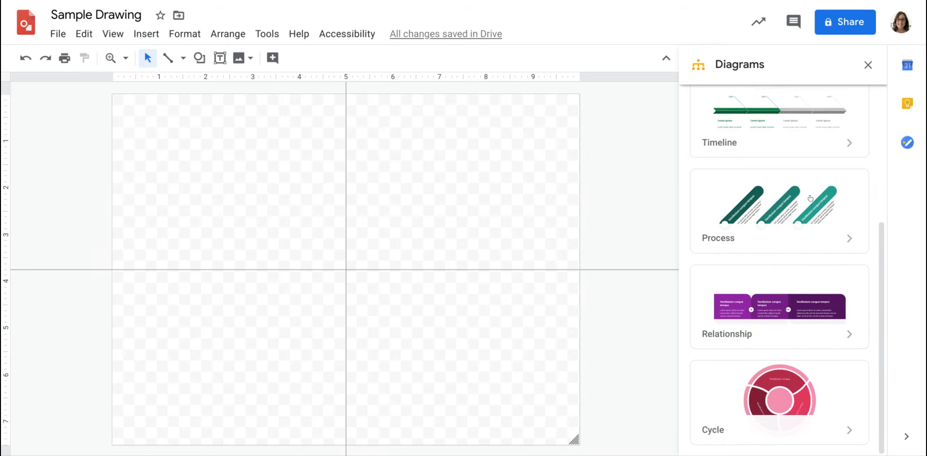
scroll(821, 213, "up", 5)
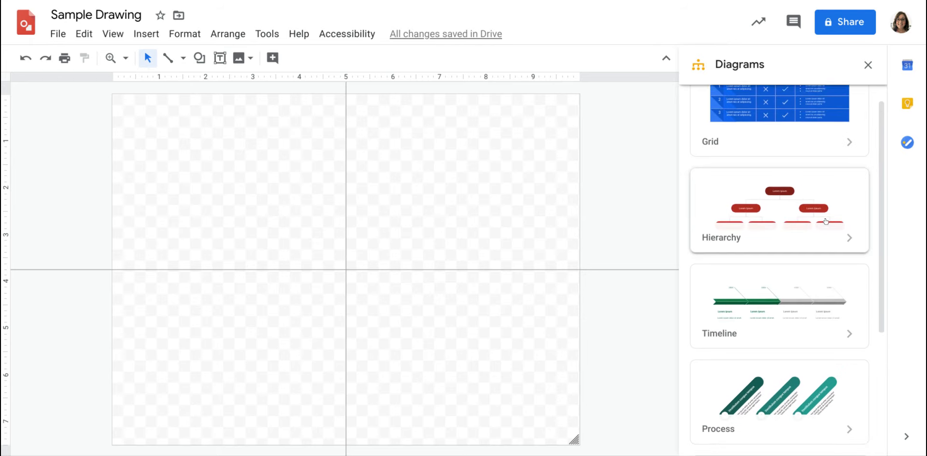
scroll(786, 290, "down", 1)
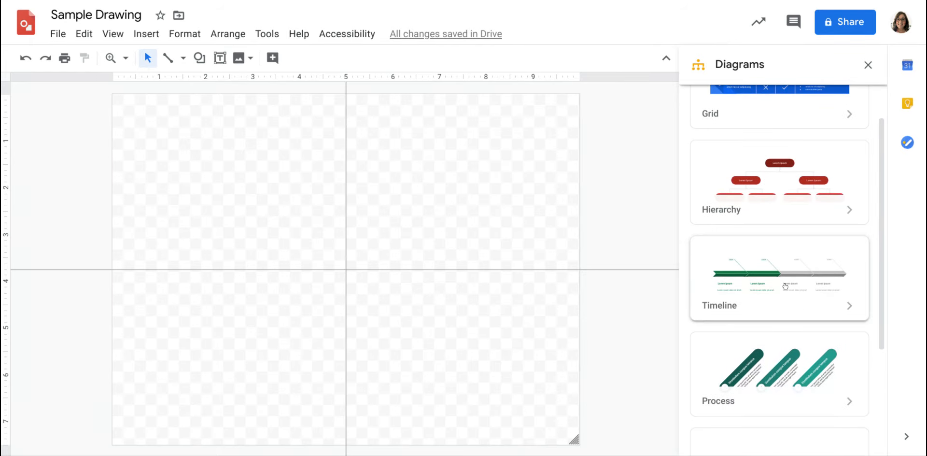
left_click(785, 292)
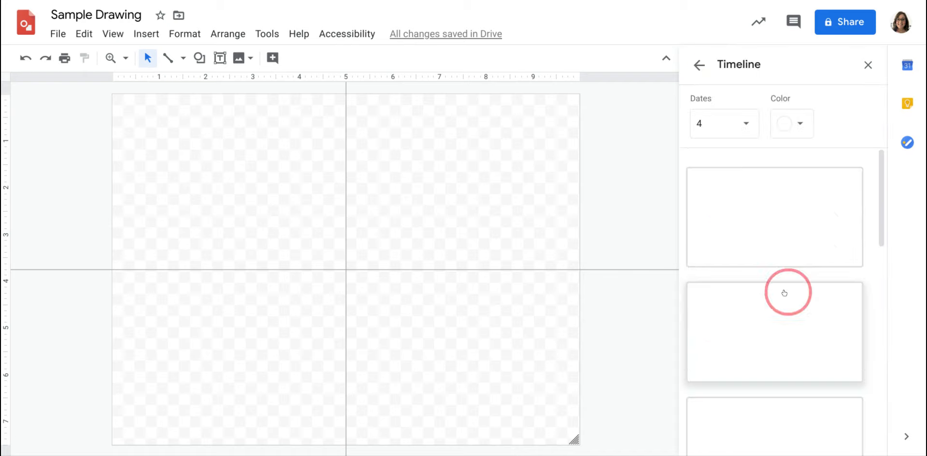
scroll(799, 199, "down", 2)
scroll(798, 199, "down", 4)
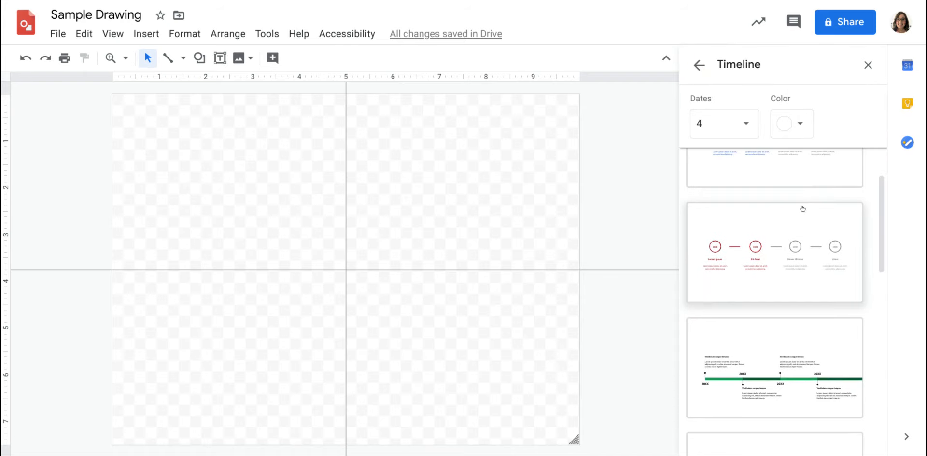
left_click(796, 249)
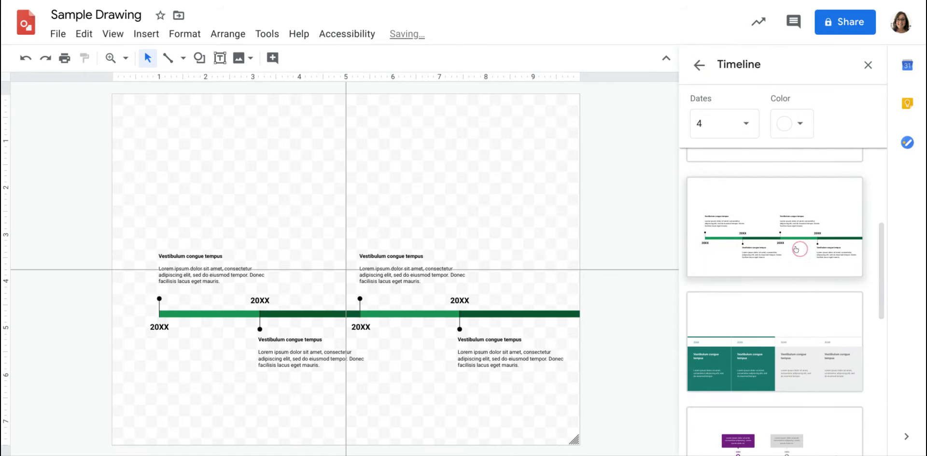
- Move the second section of the timeline slightly down and to the right, and undo the move
left_click_drag(294, 311, 306, 330)
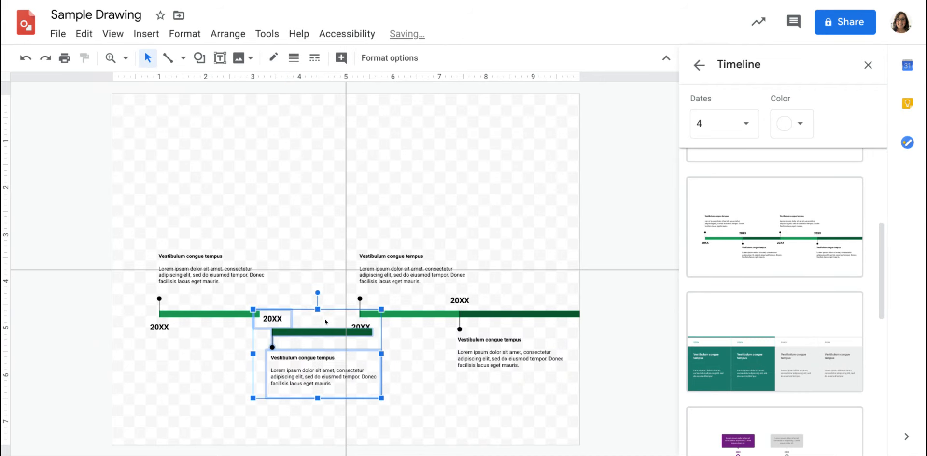
left_click(24, 58)
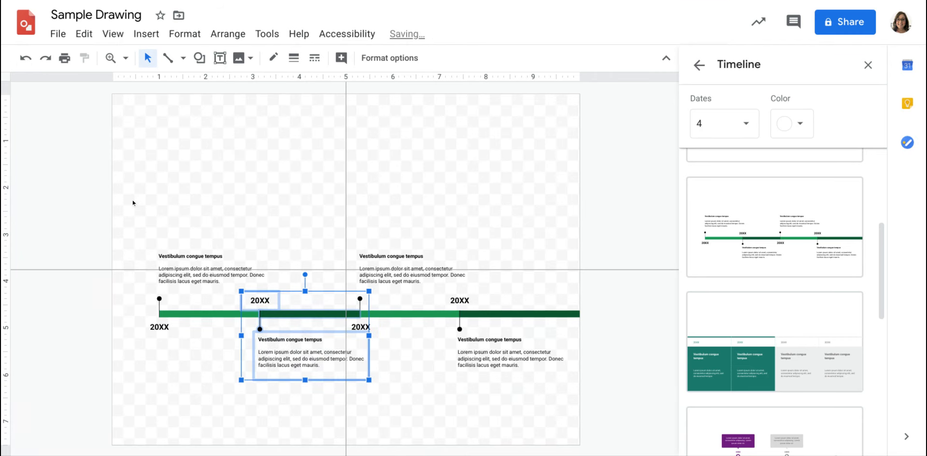
- Select all parts of the timeline diagram and nudge it upward and slightly to the left on the canvas
left_click_drag(123, 191, 575, 392)
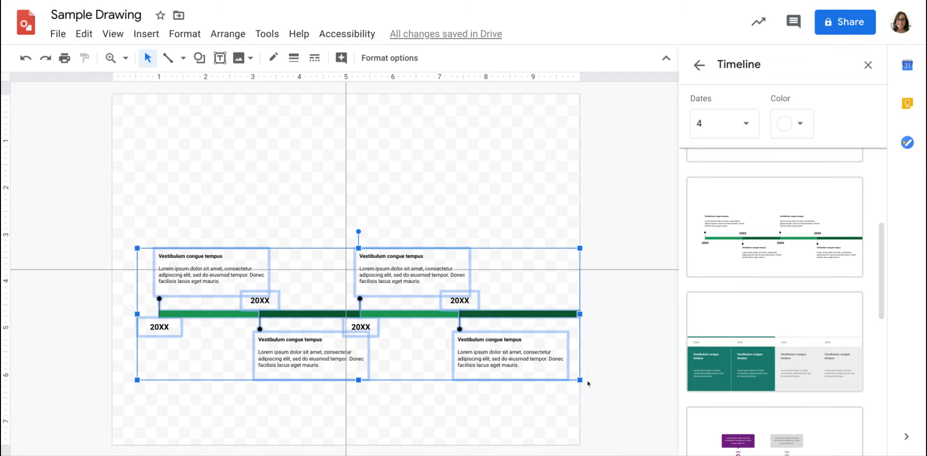
key("Up")
key("Up")
key("Up")
key("Up")
key("Up")
key("Up")
key("Up")
key("Up")
key("Up")
key("Up")
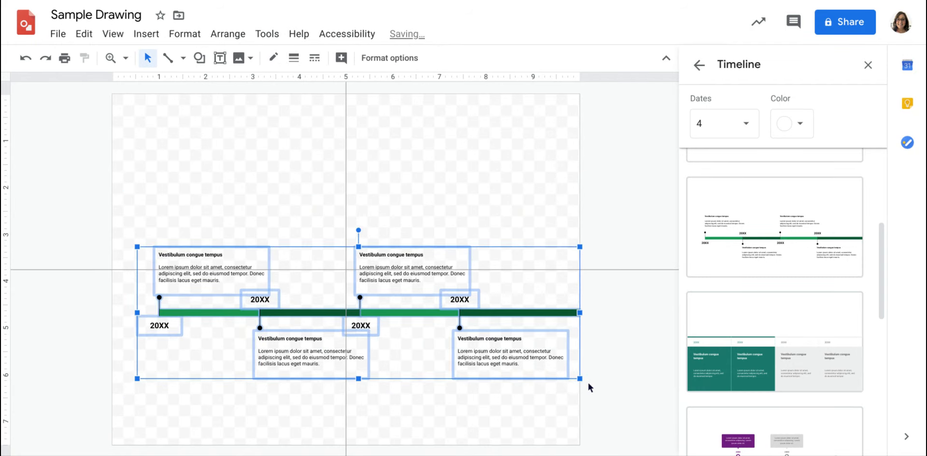
key("Left")
key("Left")
key("Left")
key("Left")
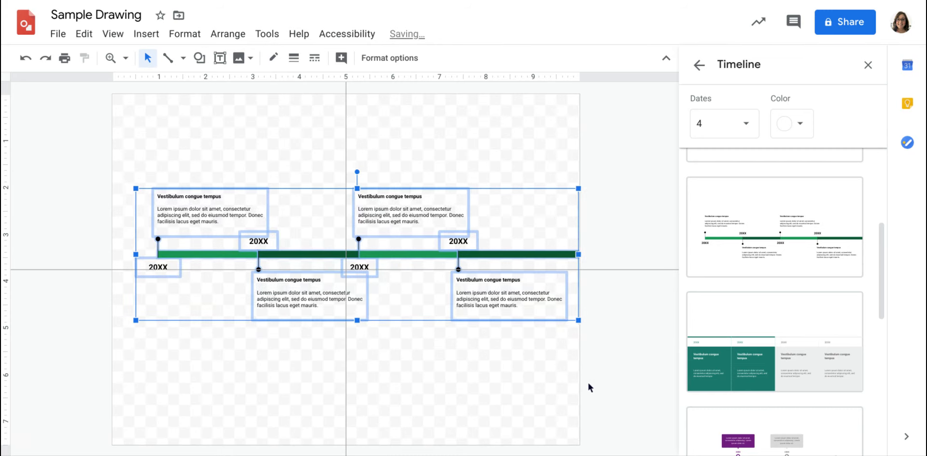
- Nudge the selected timeline diagram sideways until it is roughly centred on the vertical guide
key("Right")
key("Right")
key("Right")
key("Right")
key("Right")
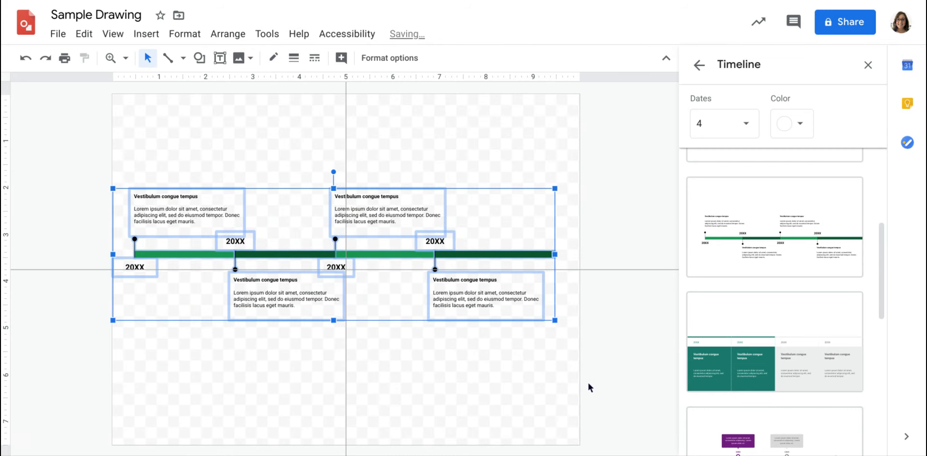
key("Right")
key("Right")
key("Right")
key("Right")
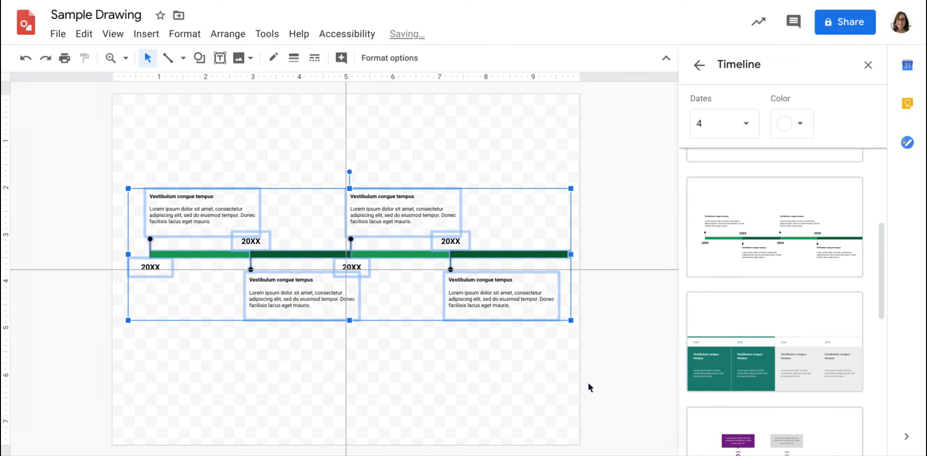
- Nudge the timeline diagram down until its green bar meets the horizontal guide, close the diagram gallery and deselect everything
key("Down")
key("Down")
key("Down")
key("Down")
key("Down")
key("Down")
key("Down")
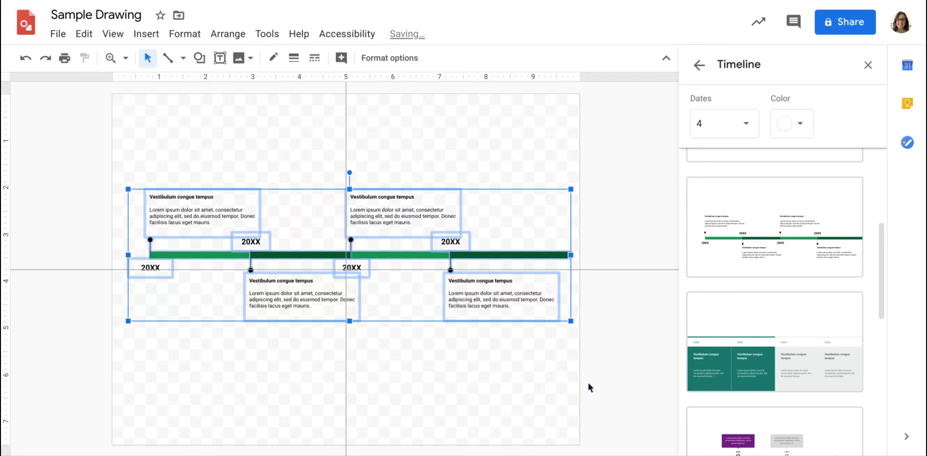
key("Down")
key("Down")
key("Down")
key("Down")
key("Down")
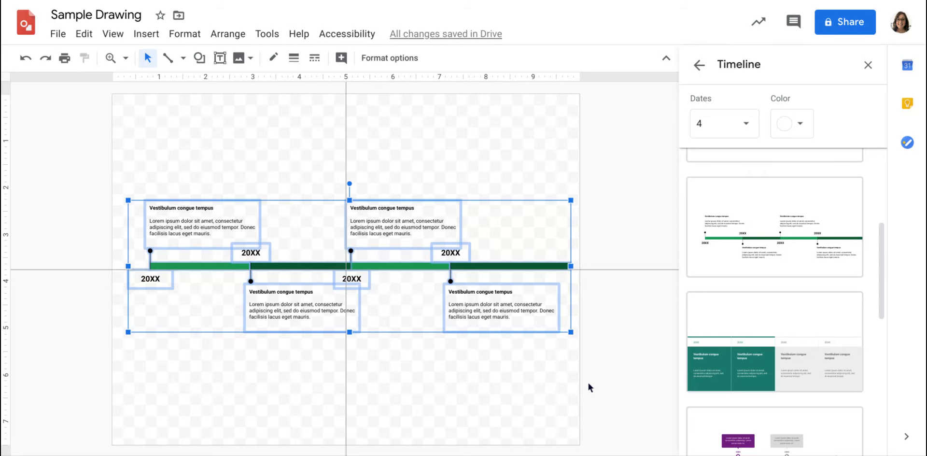
left_click(868, 63)
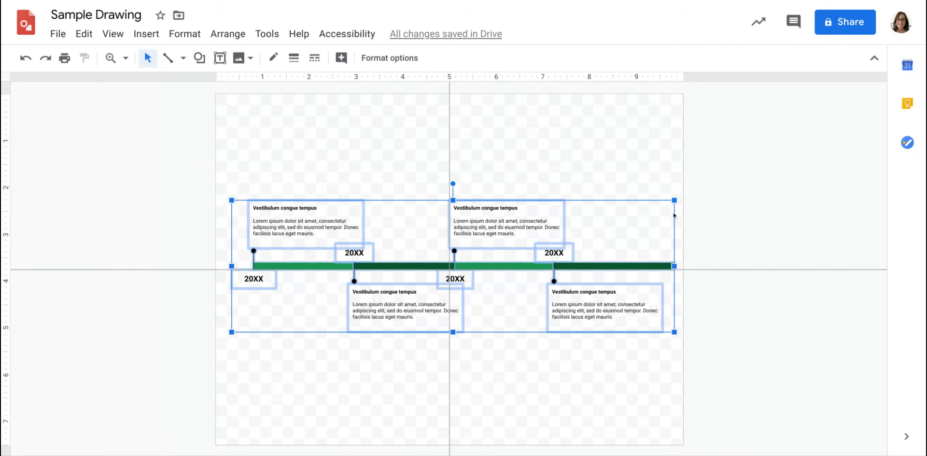
left_click(489, 376)
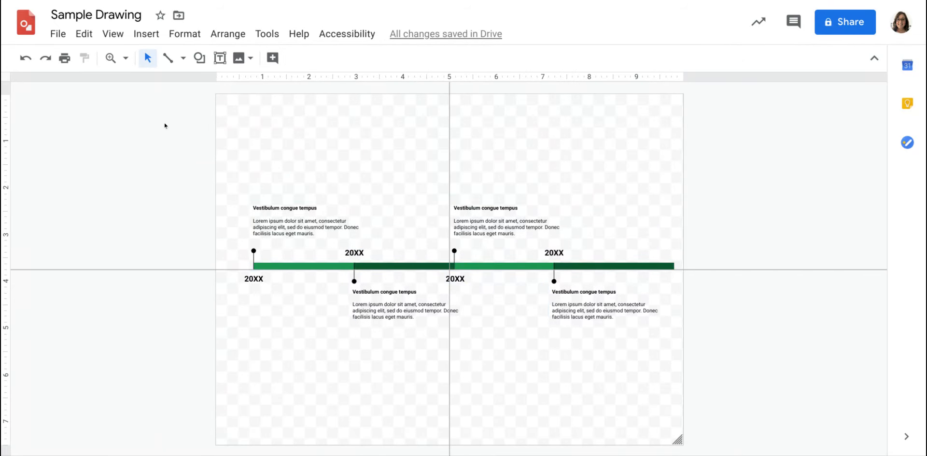
- Insert word art reading "Timeline" and move it above the timeline diagram as a title
left_click(147, 34)
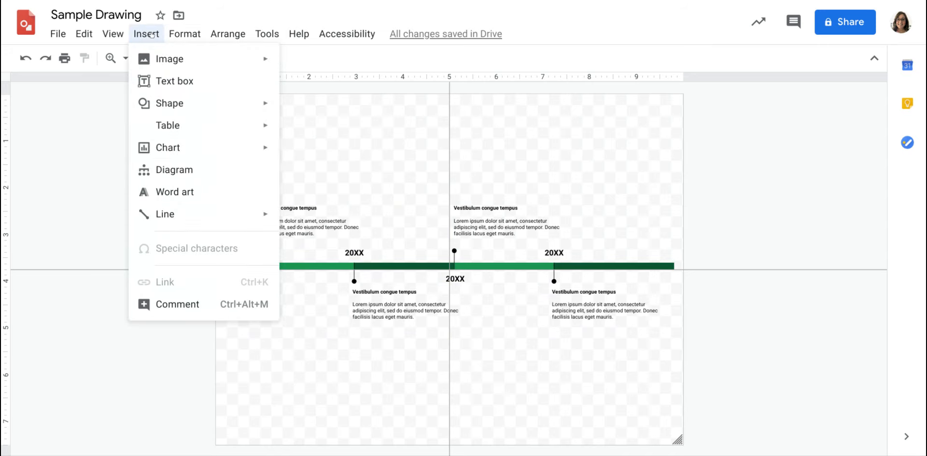
left_click(165, 193)
type("T")
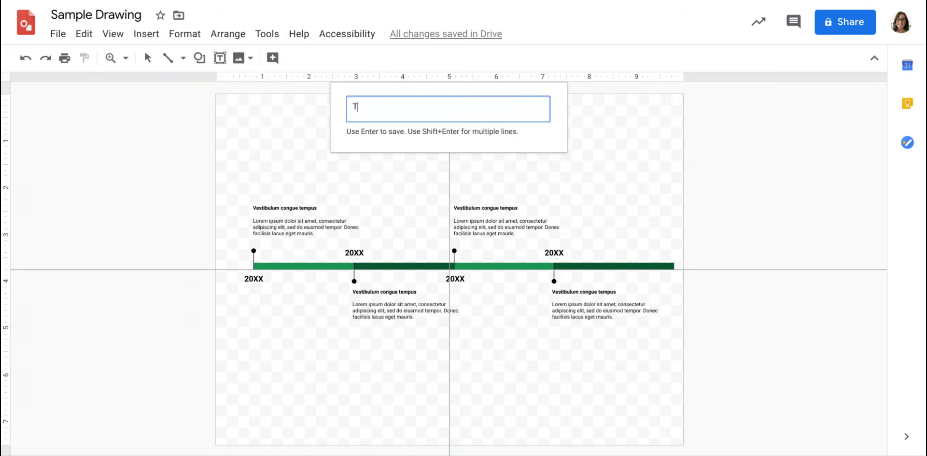
type("imeline")
key("Return")
left_click_drag(490, 251, 484, 129)
- Fill the "Timeline" title with the light green radial gradient
left_click(266, 58)
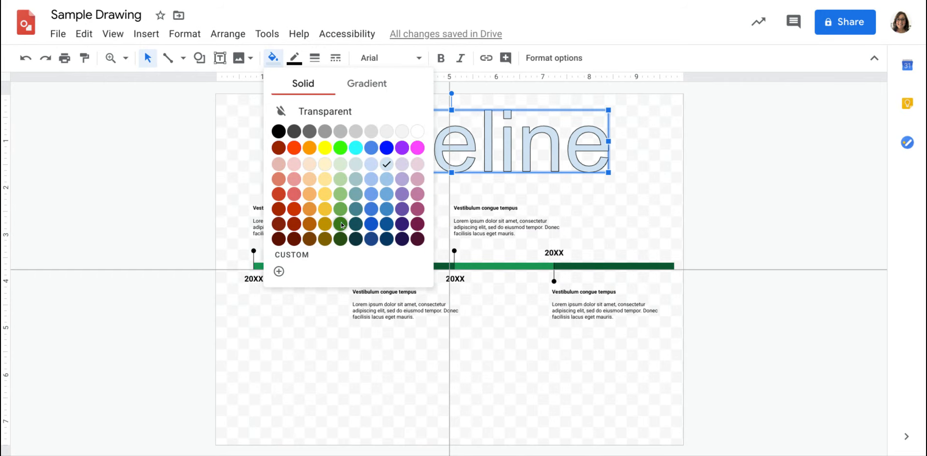
left_click(376, 85)
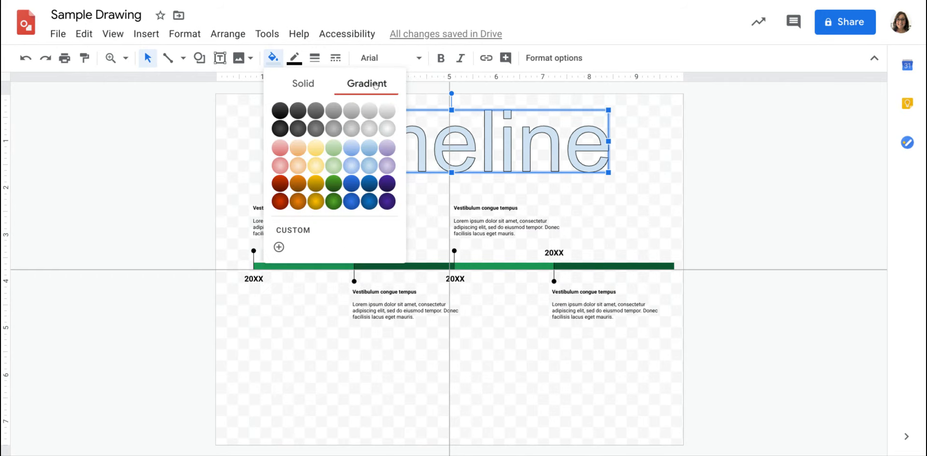
left_click(330, 166)
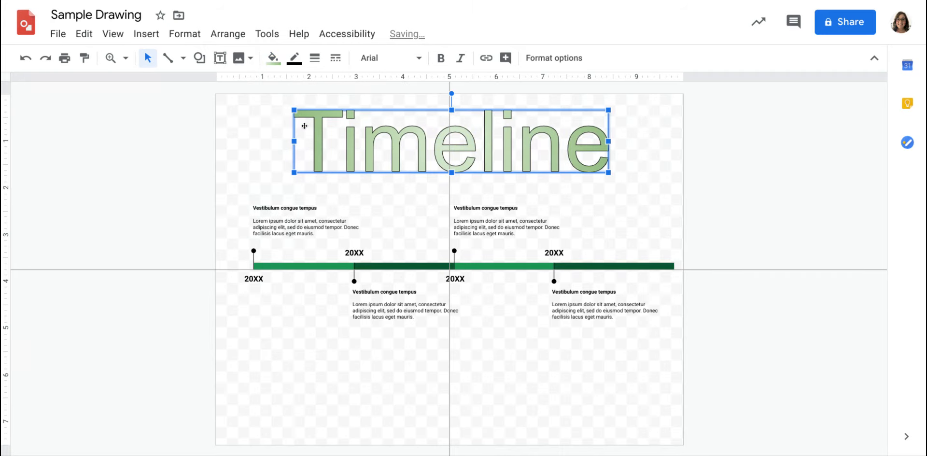
- Try a bright red outline on the "Timeline" title and set the outline back to black
left_click(294, 59)
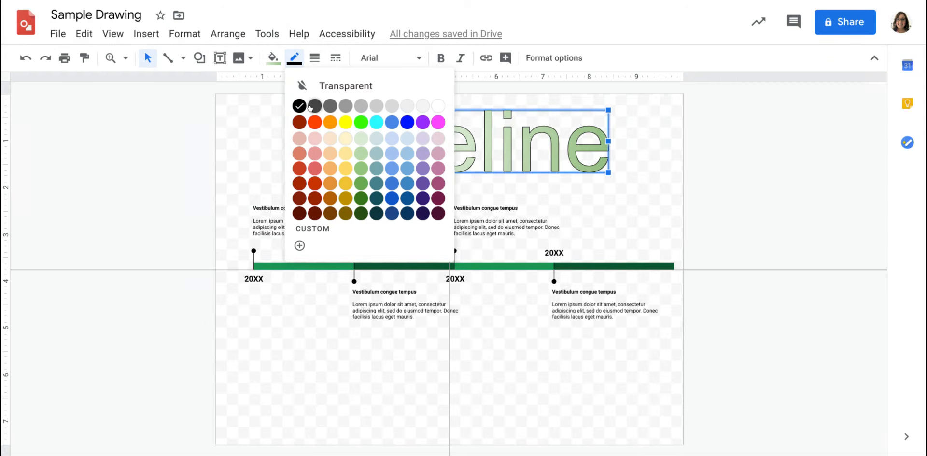
left_click(315, 123)
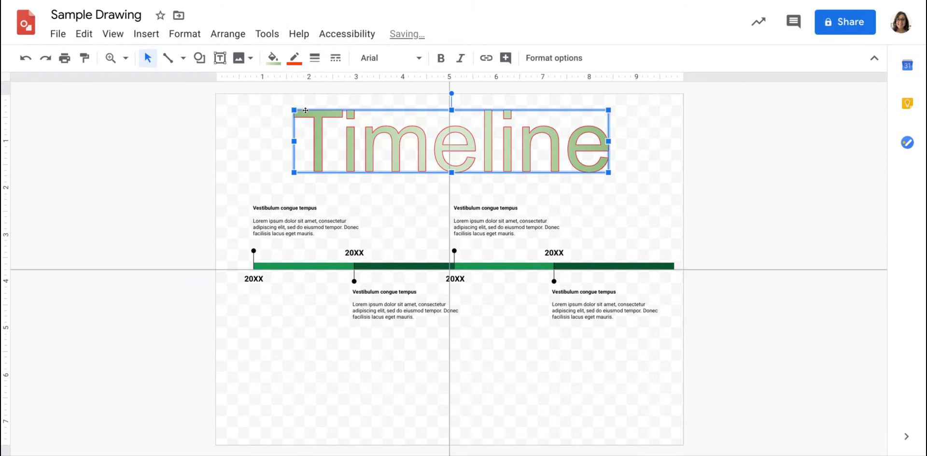
left_click(294, 58)
left_click(300, 105)
- Set the outline weight of the "Timeline" title to 3px
left_click(315, 58)
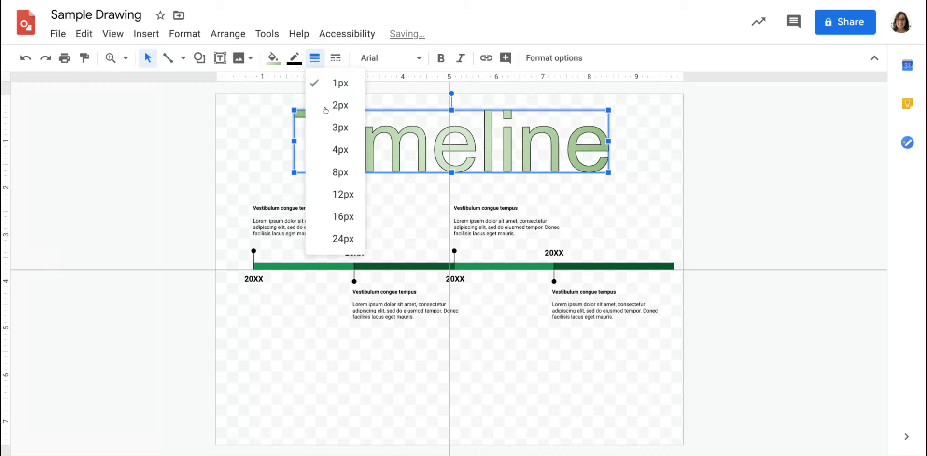
left_click(327, 136)
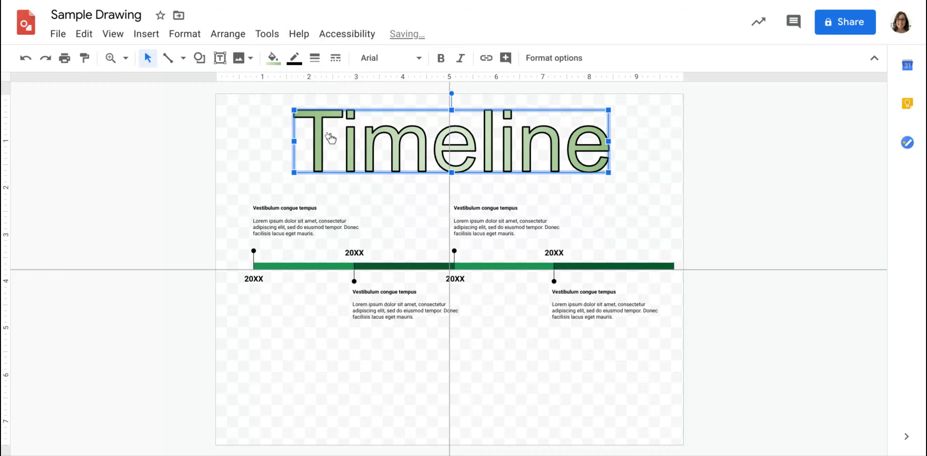
- Try dotted and dashed outlines on the "Timeline" title and return the outline to a solid line
left_click(336, 58)
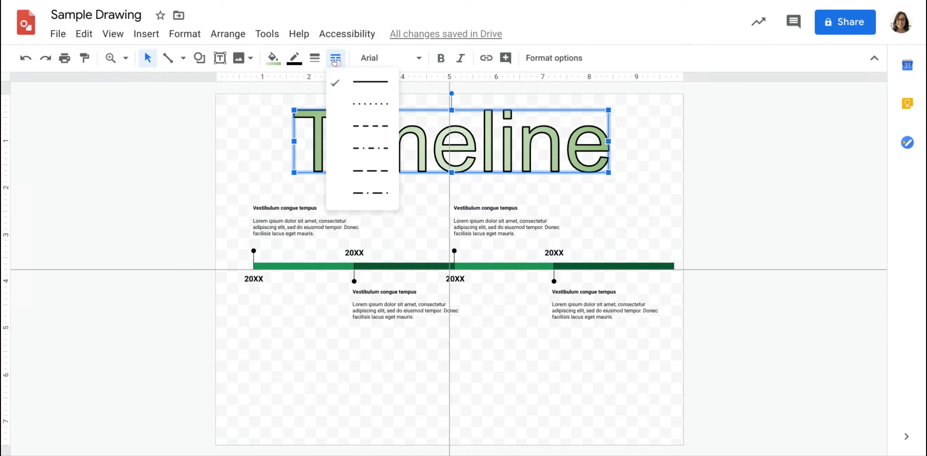
left_click(342, 103)
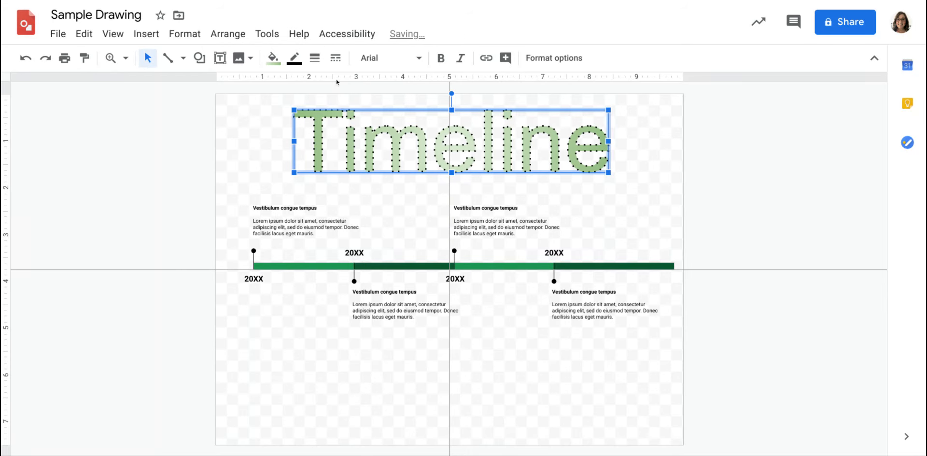
left_click(337, 58)
left_click(363, 121)
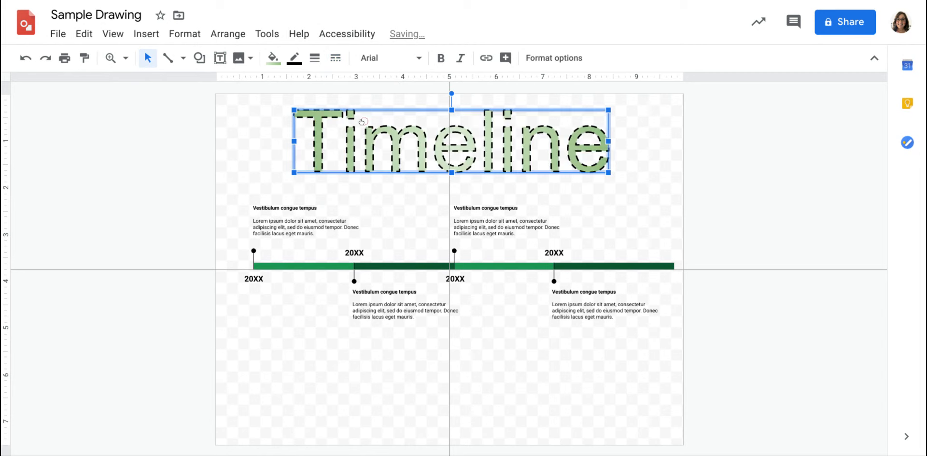
left_click(329, 59)
left_click(350, 84)
- Set the "Timeline" title's font to Chelsea Market, shift it slightly left on the page and deselect it
left_click(417, 58)
left_click(414, 139)
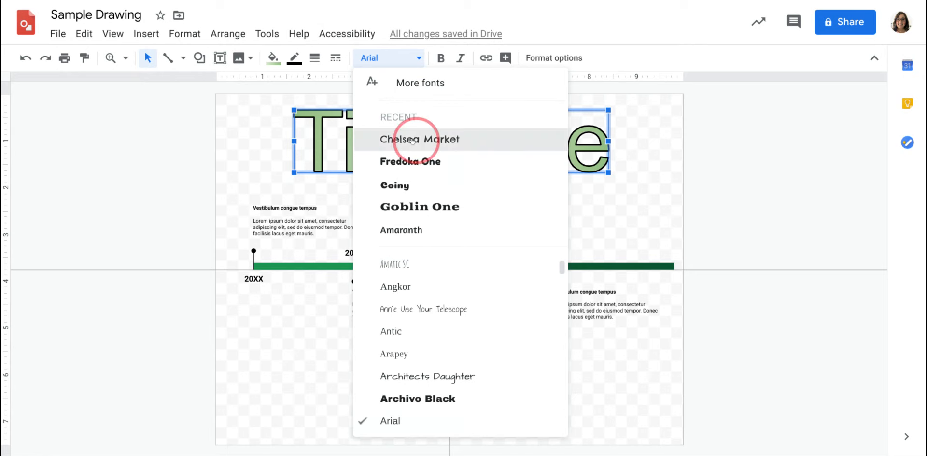
double_click(424, 140)
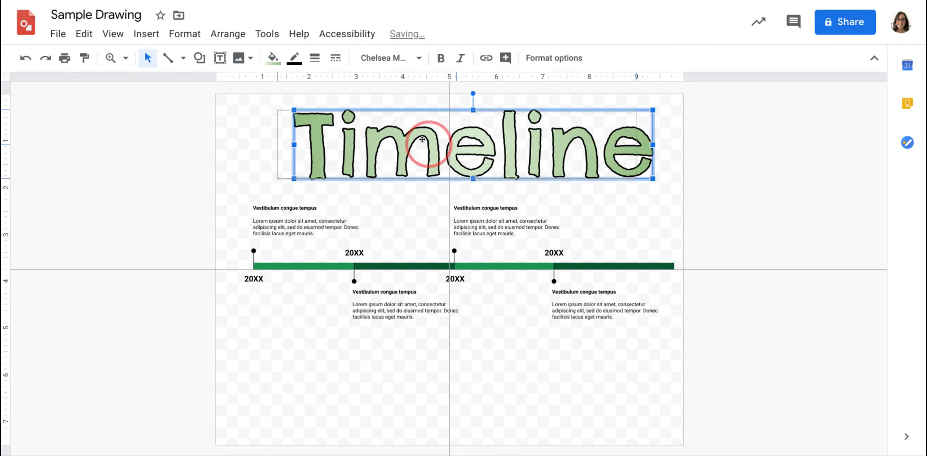
left_click_drag(422, 139, 432, 139)
left_click(262, 155)
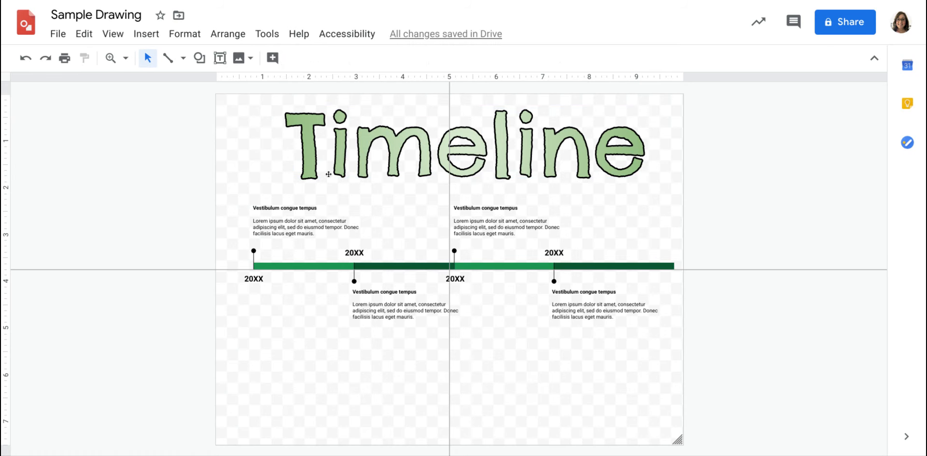
- Set the drawing's background to solid white
right_click(245, 104)
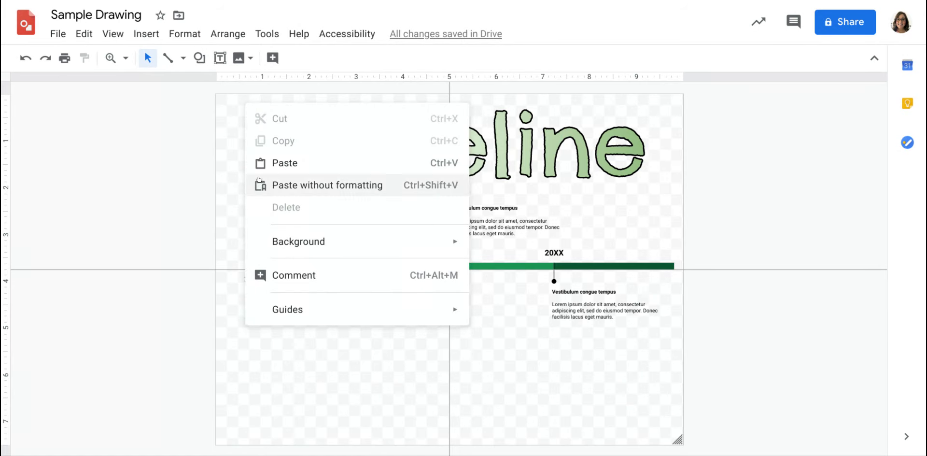
mouse_move(270, 240)
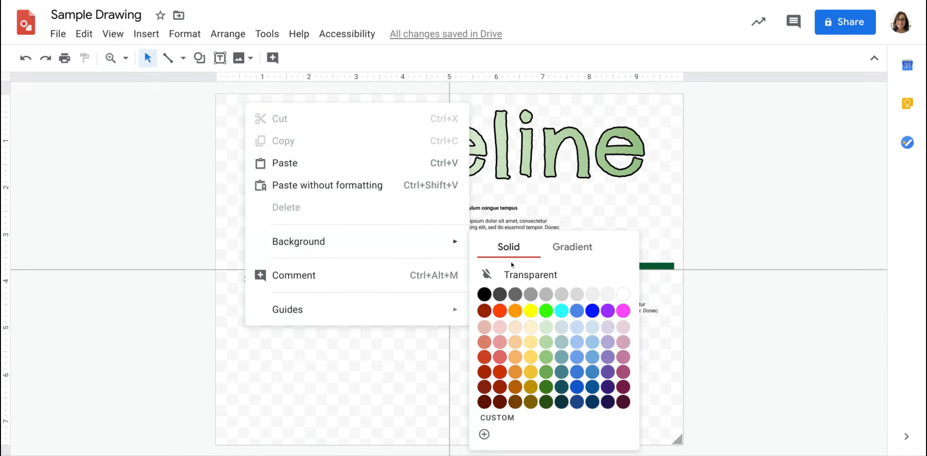
left_click(622, 295)
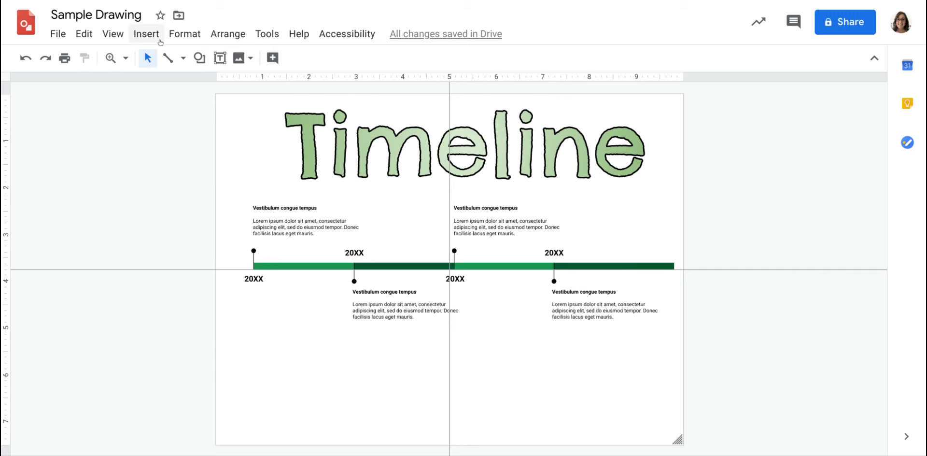
- Look over the remaining insertable items such as lines, and the commands for formatting and arranging objects
left_click(146, 33)
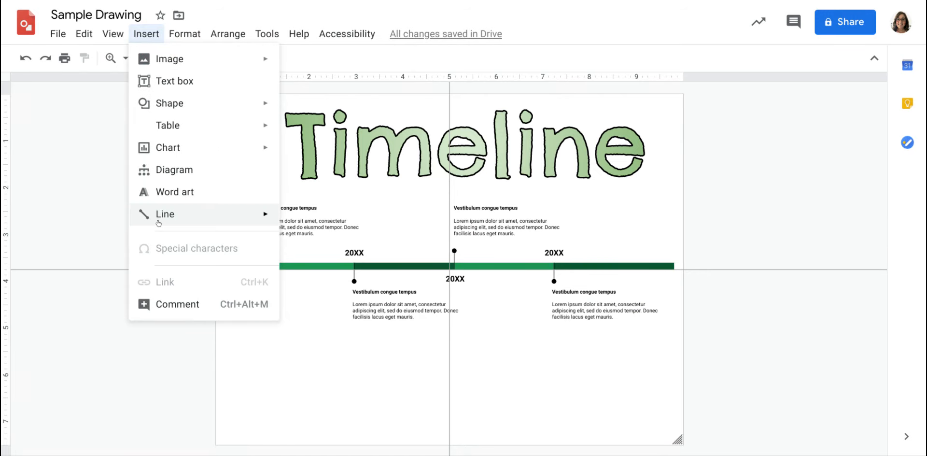
mouse_move(158, 223)
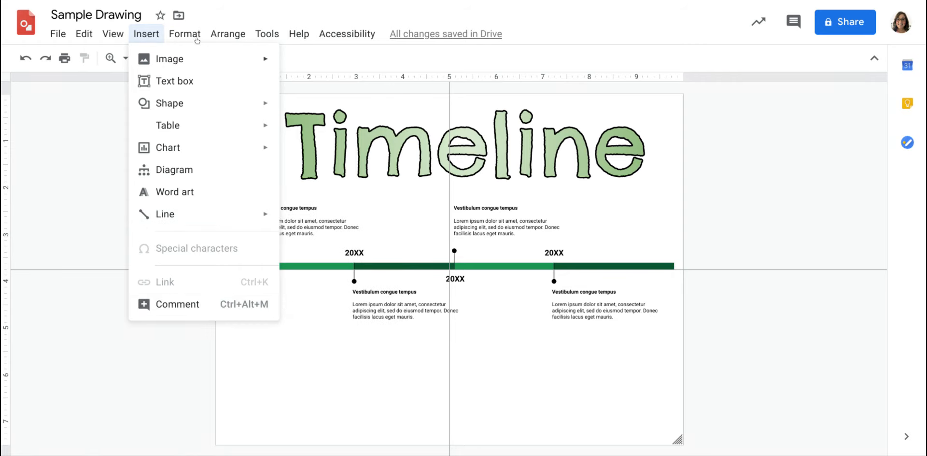
mouse_move(195, 37)
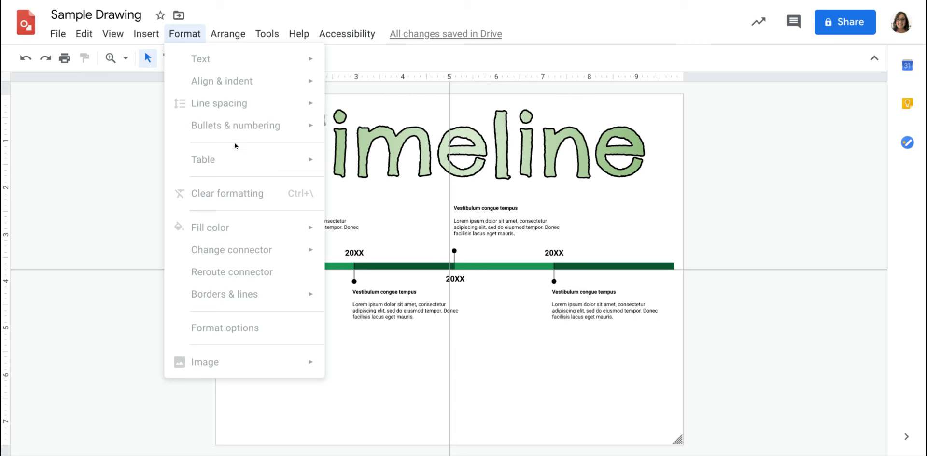
left_click(126, 110)
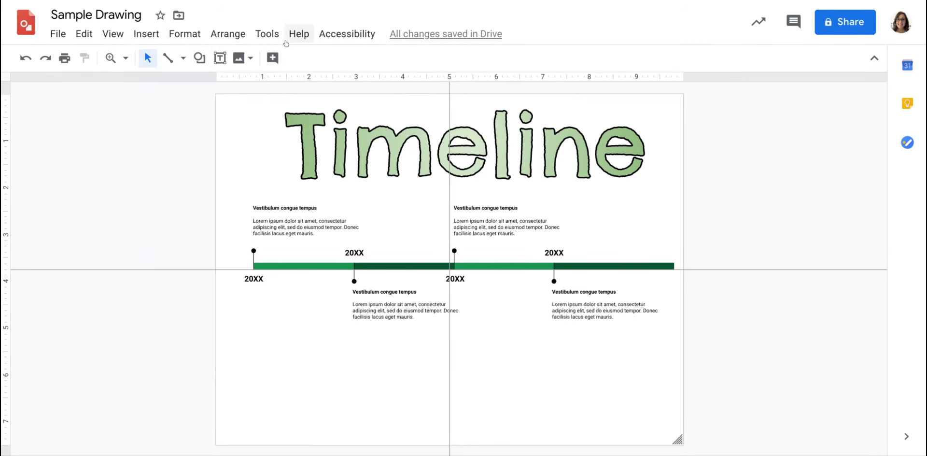
left_click(228, 34)
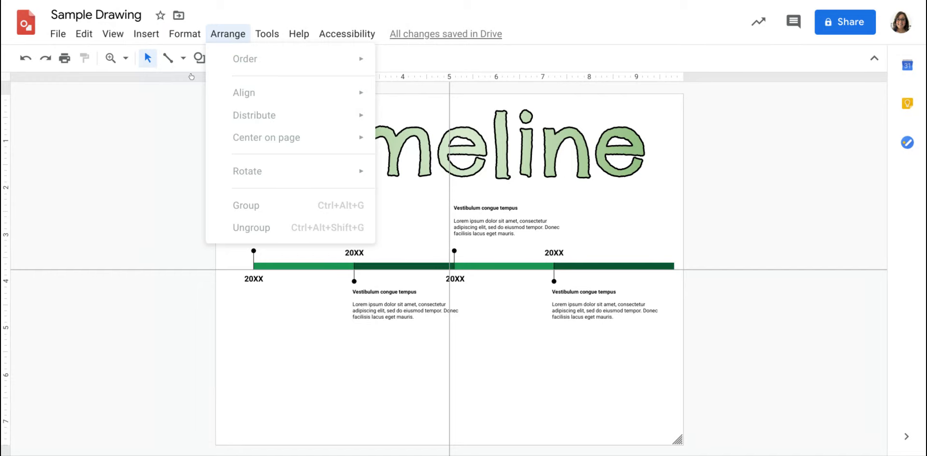
left_click(171, 144)
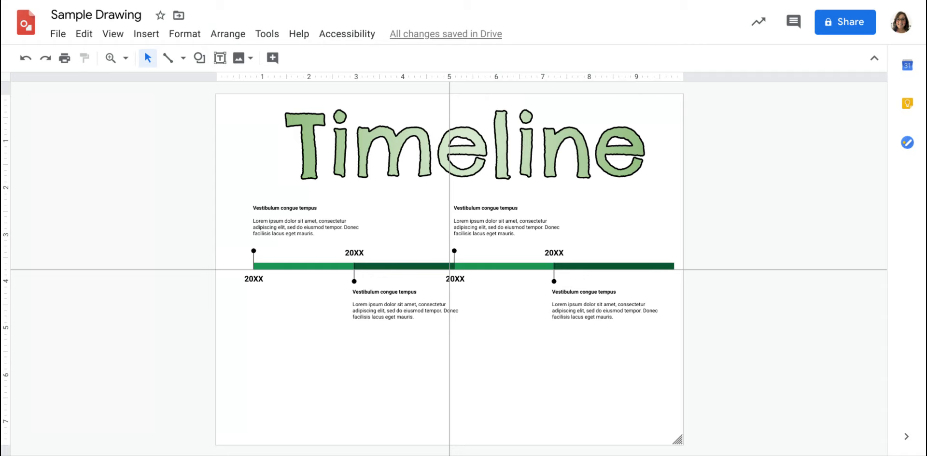
left_click(231, 34)
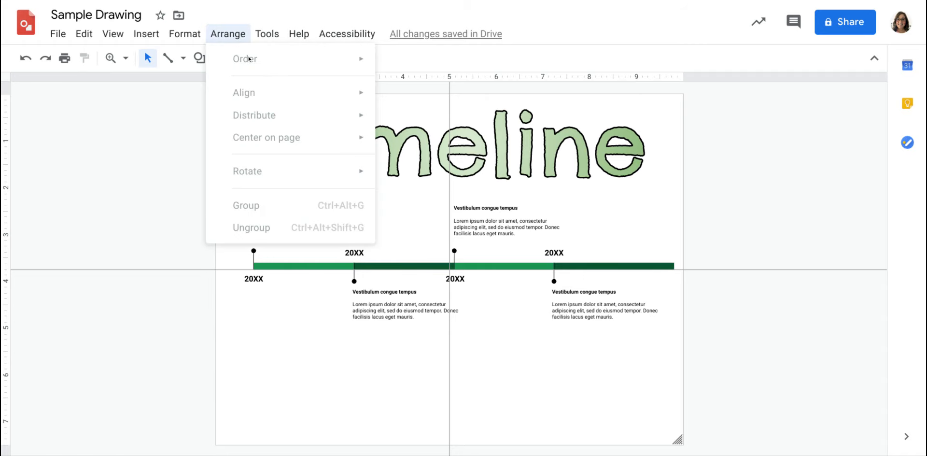
left_click(137, 144)
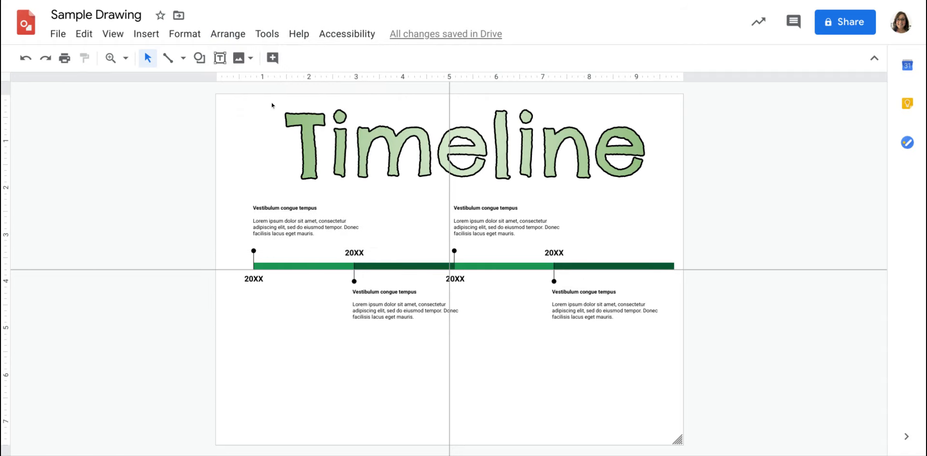
- Draw a rectangle about 9.2 units wide and 1.3 units tall on the ruler scale, below the timeline
left_click(199, 58)
mouse_move(204, 80)
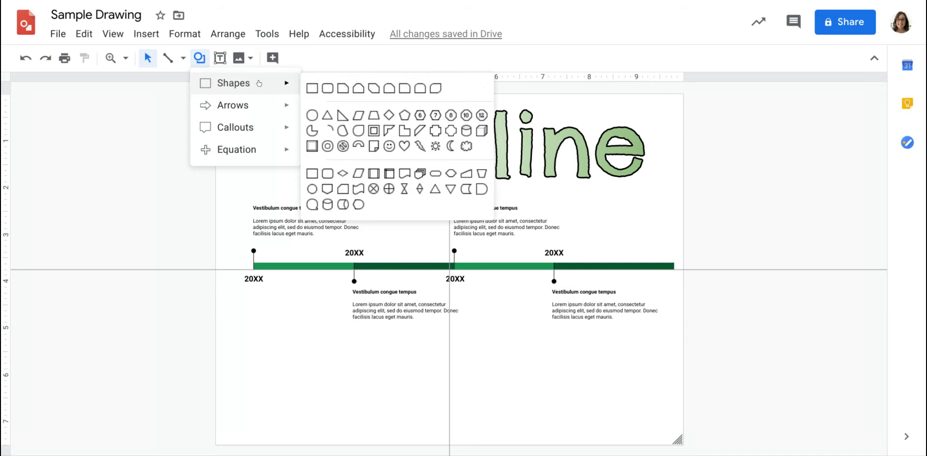
left_click(311, 86)
mouse_move(239, 363)
left_mouse_down()
mouse_move(306, 386)
mouse_move(667, 411)
mouse_move(658, 422)
mouse_move(667, 425)
left_mouse_up()
- Fill the rectangle below the timeline with solid cyan and deselect it
left_click(273, 58)
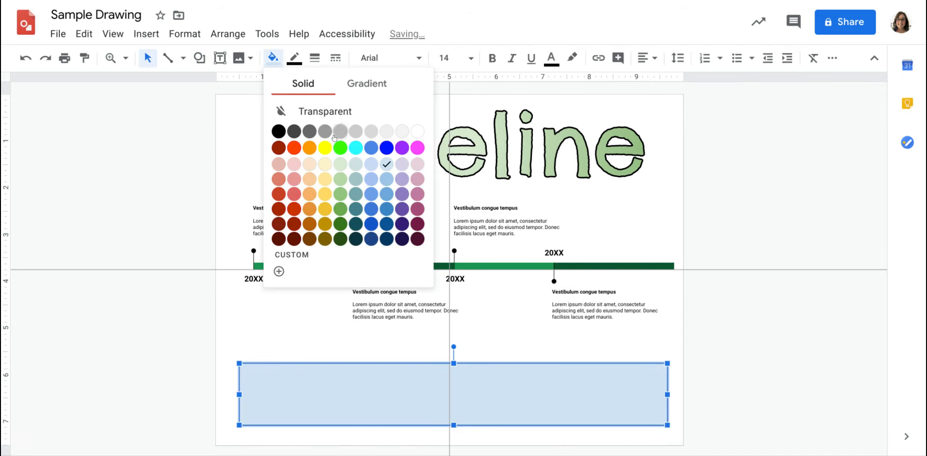
left_click(351, 151)
left_click(164, 161)
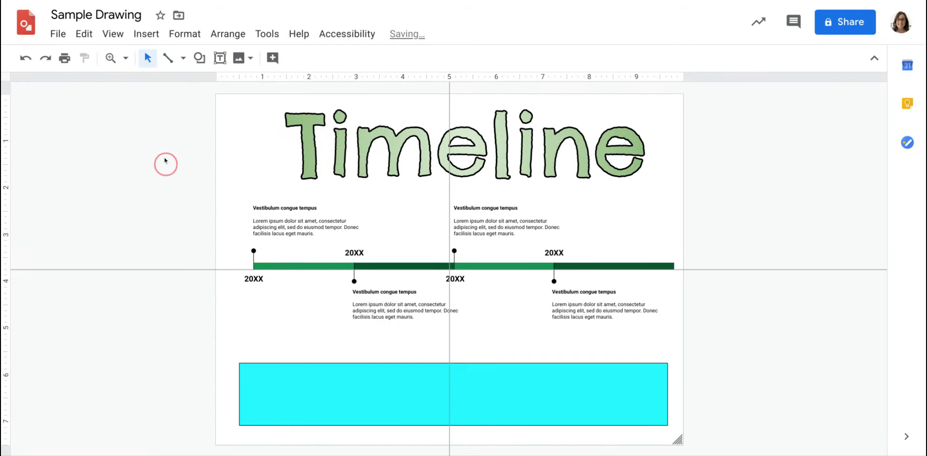
- Draw a rectangle about 9.6 by 1.7 units on the ruler scale over the cyan one and fill it solid black
left_click(200, 58)
mouse_move(212, 84)
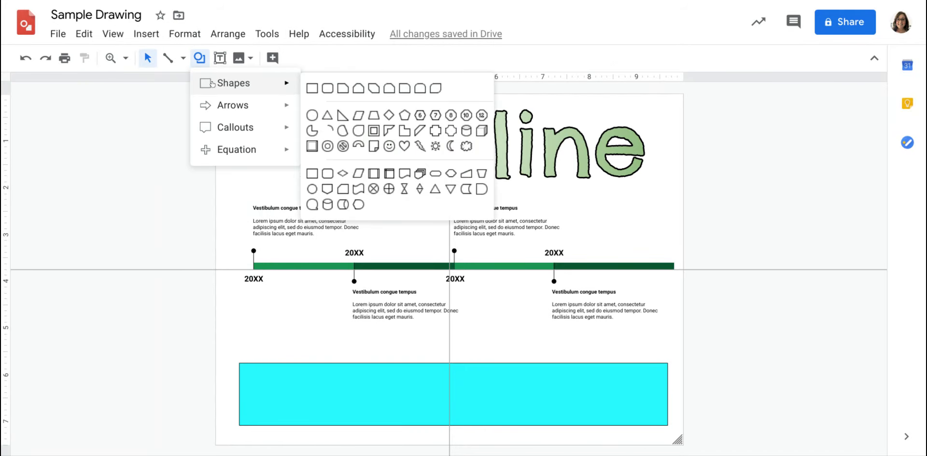
left_click(308, 89)
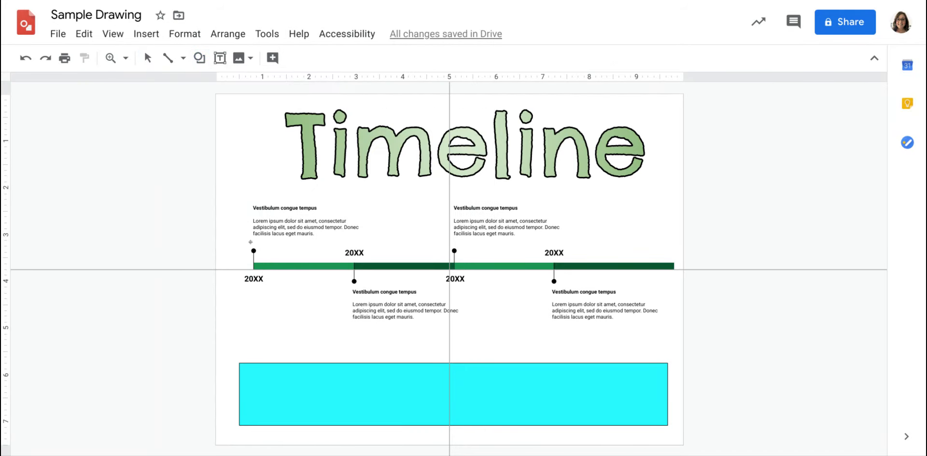
mouse_move(231, 356)
left_mouse_down()
mouse_move(587, 394)
mouse_move(680, 433)
left_mouse_up()
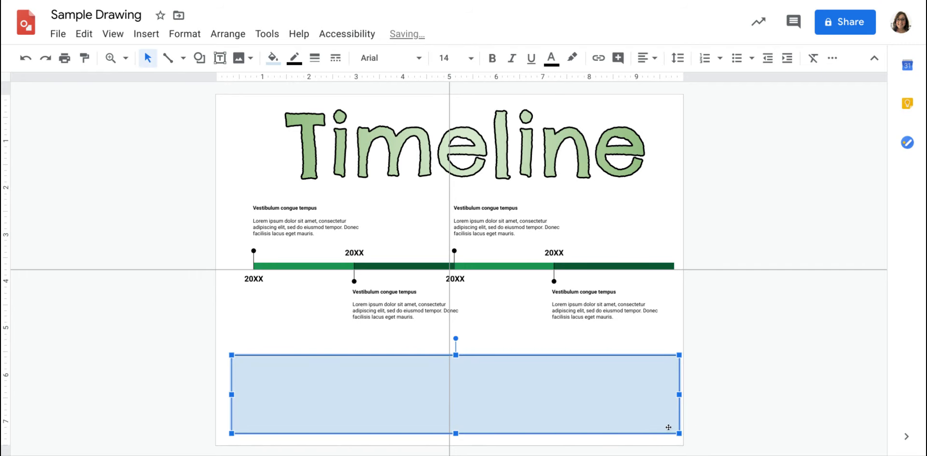
left_click(273, 57)
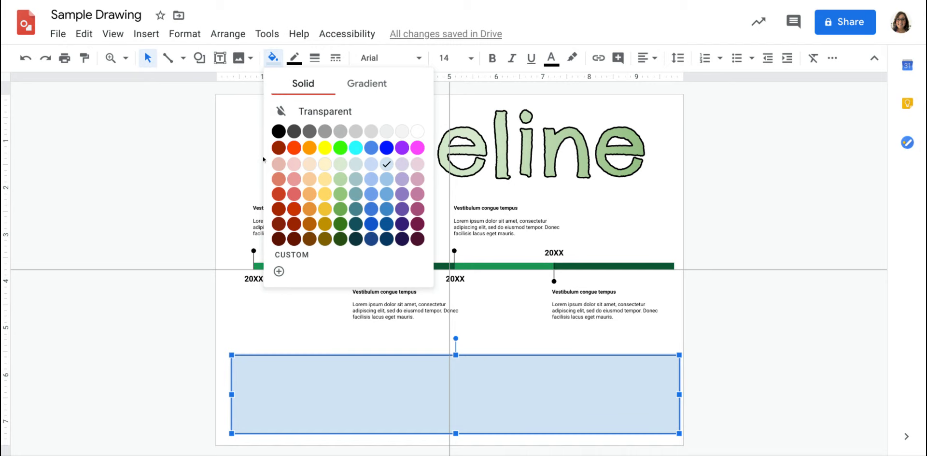
left_click(279, 131)
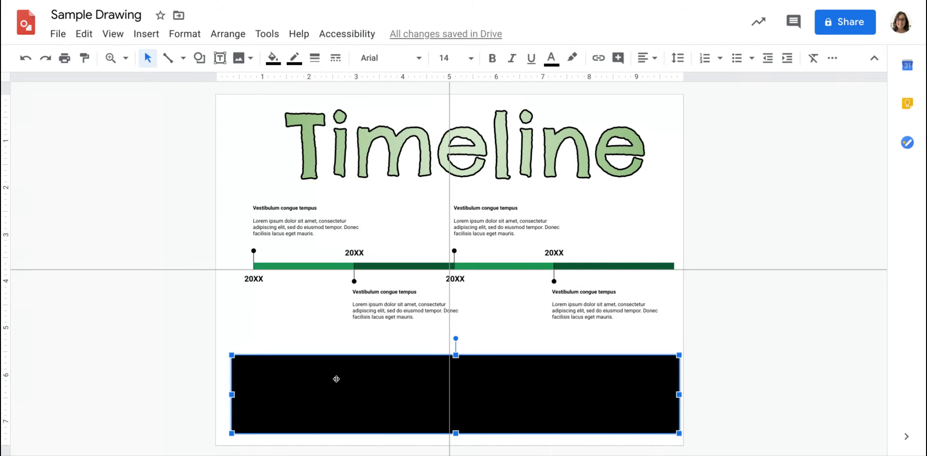
- Send the black rectangle to the back, behind the cyan rectangle
left_click(244, 33)
mouse_move(235, 59)
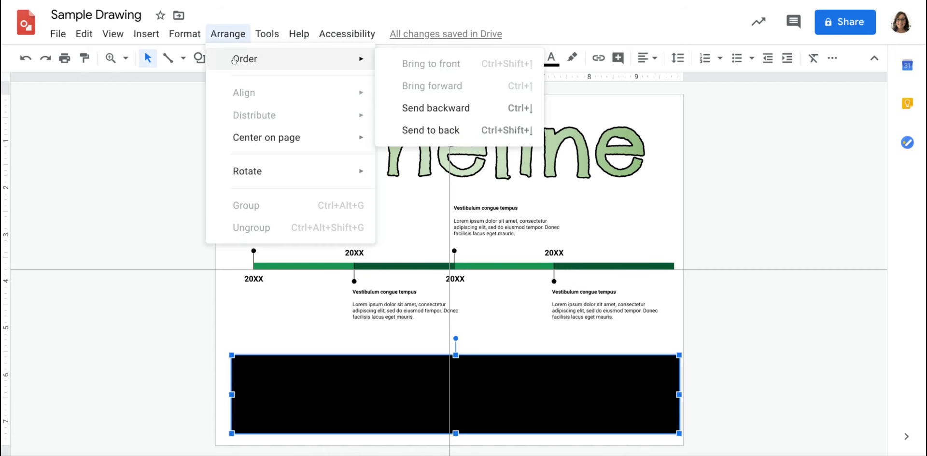
left_click(406, 130)
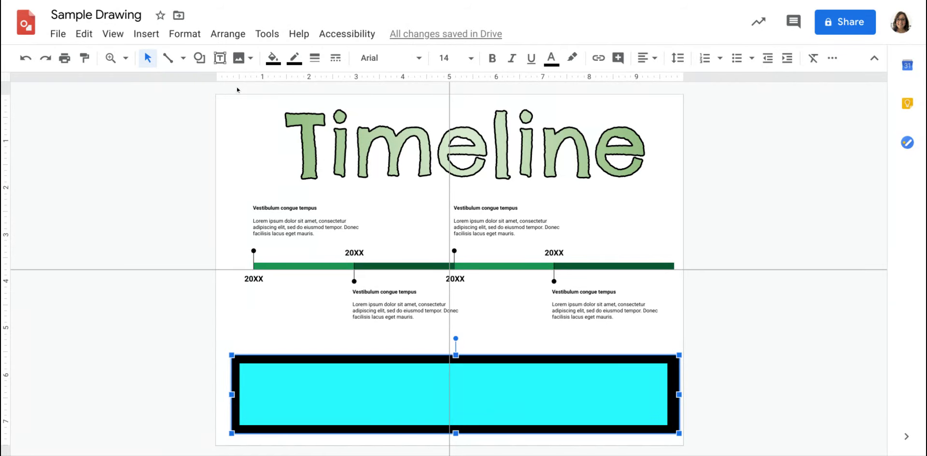
- Bring the black rectangle to the front, over the cyan rectangle
left_click(218, 39)
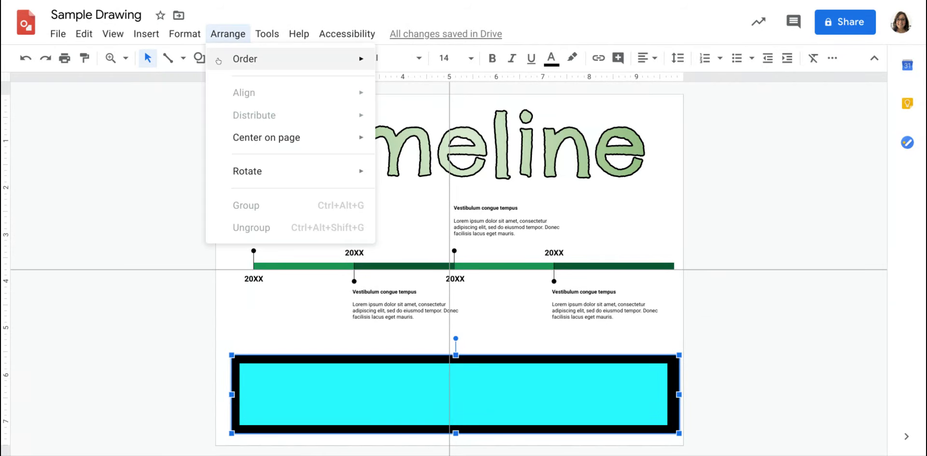
mouse_move(218, 60)
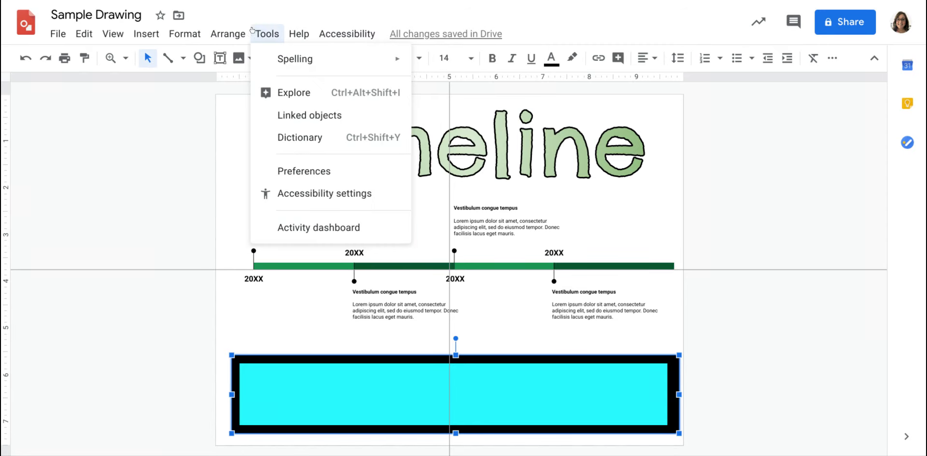
mouse_move(253, 35)
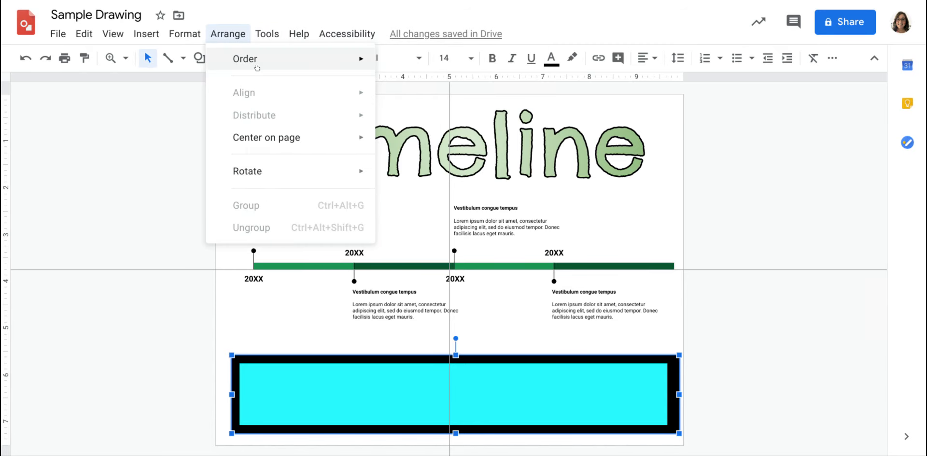
mouse_move(257, 67)
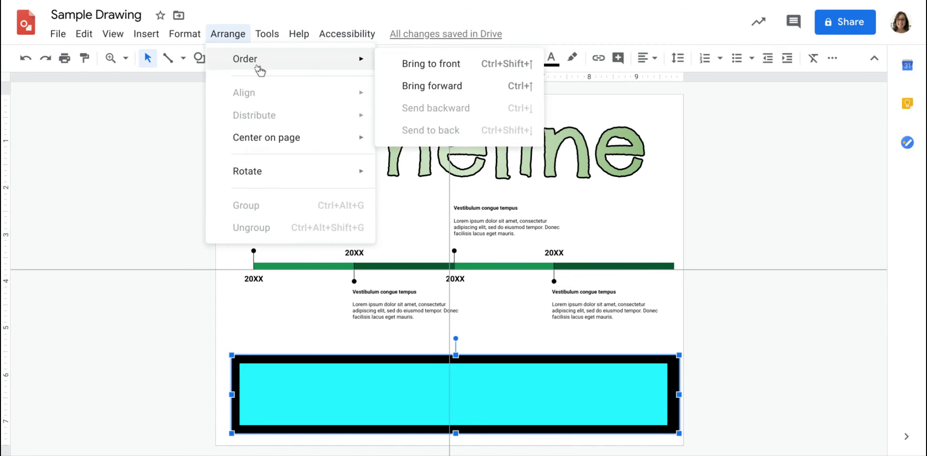
left_click(406, 63)
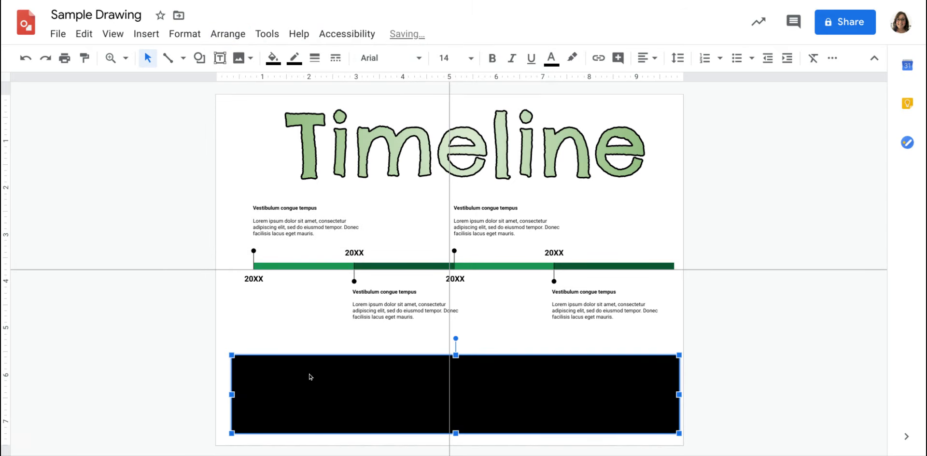
- Shrink the black rectangle to about 8.3 by 1.2 units, place it within the cyan rectangle and deselect it
left_click_drag(229, 354, 290, 375)
left_click_drag(398, 396, 367, 386)
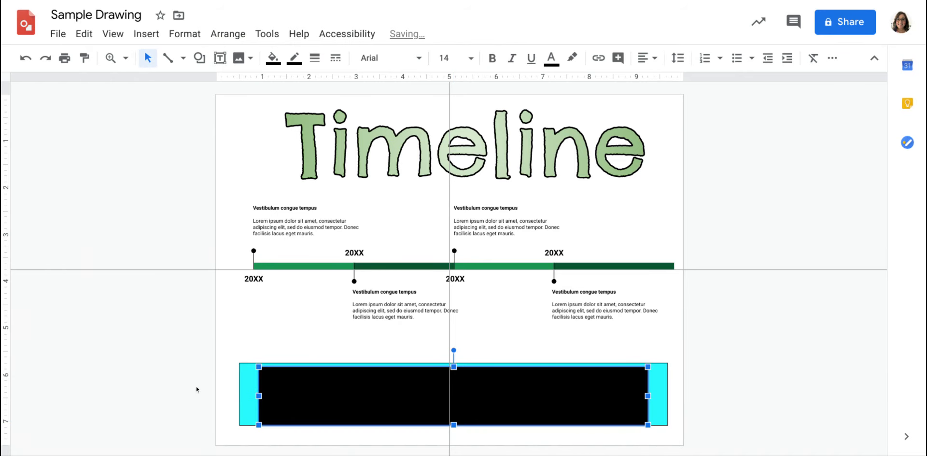
left_click(227, 34)
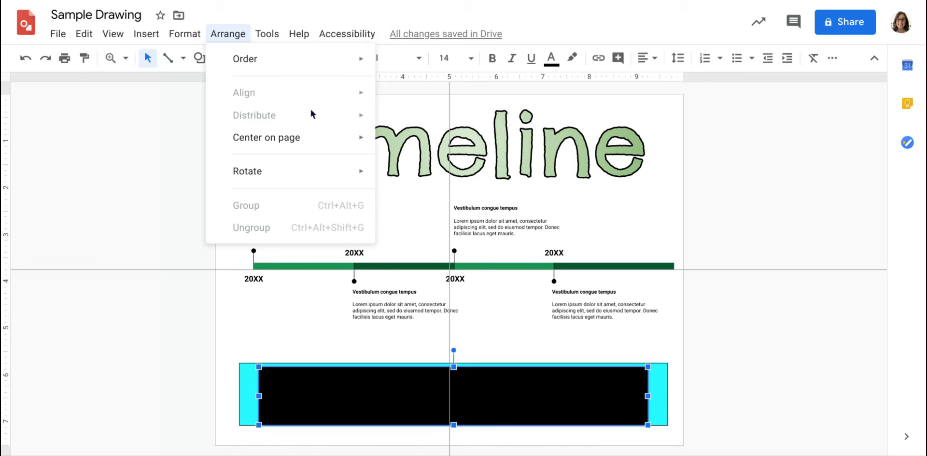
mouse_move(292, 173)
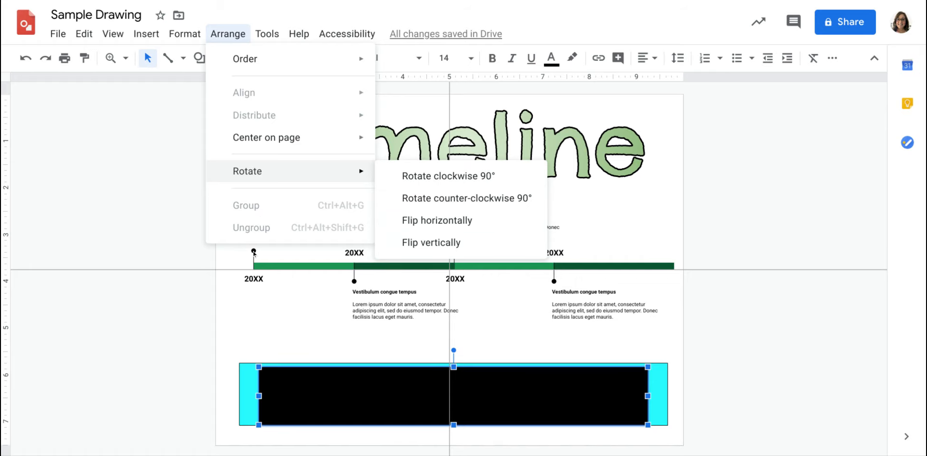
left_click(232, 332)
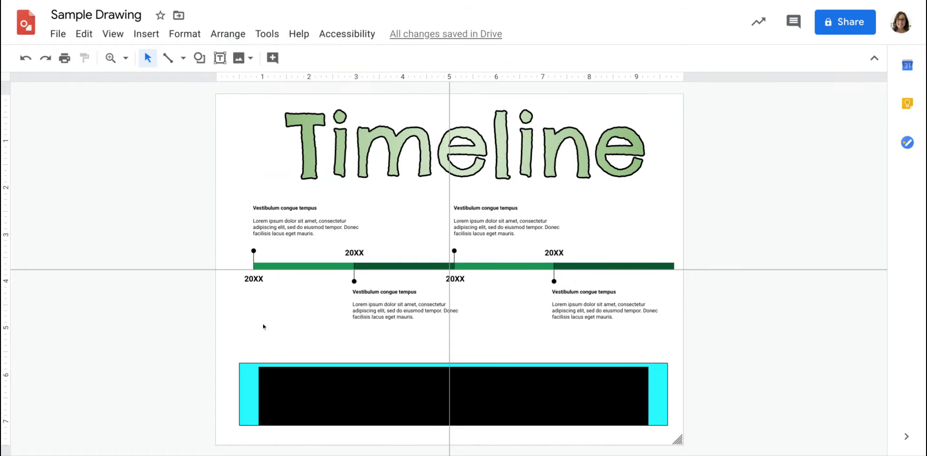
- Group all the timeline's bars, markers and text labels, and shift the group about 0.2 units to the left
left_click_drag(236, 195, 671, 330)
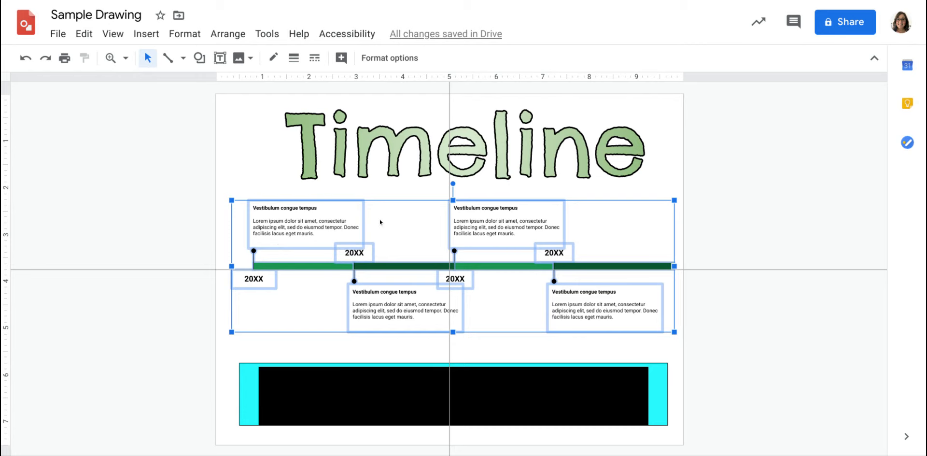
left_click(222, 37)
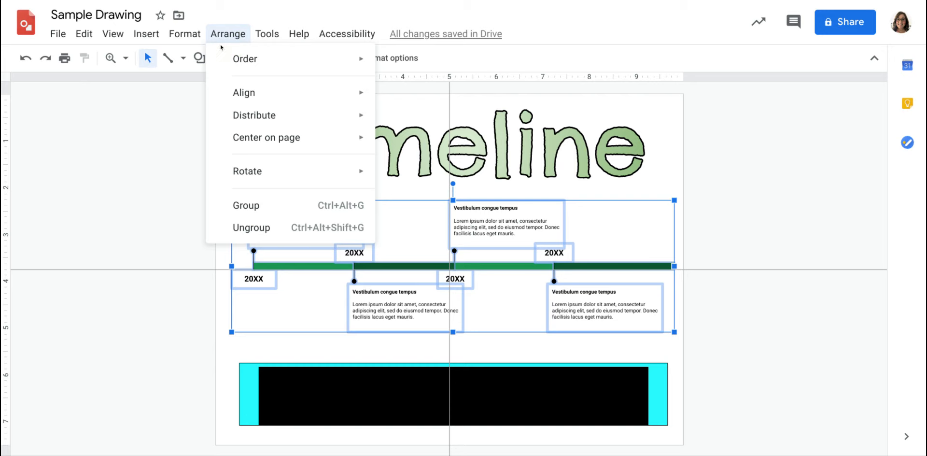
left_click(273, 212)
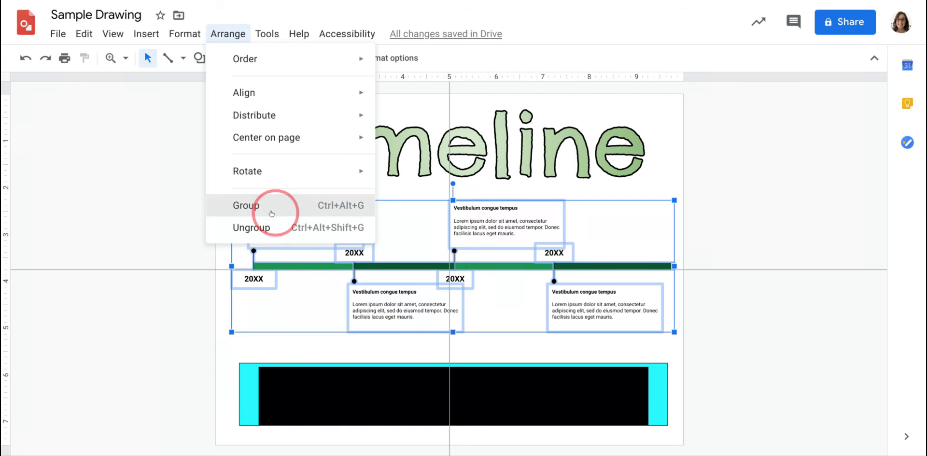
left_click_drag(346, 225, 318, 228)
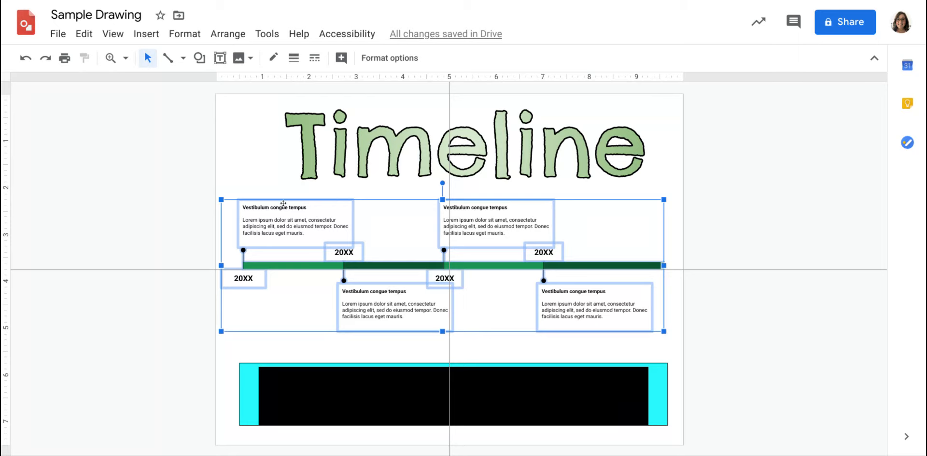
- Look over the ungroup command and the available tools and help options, and deselect the timeline group
left_click(227, 36)
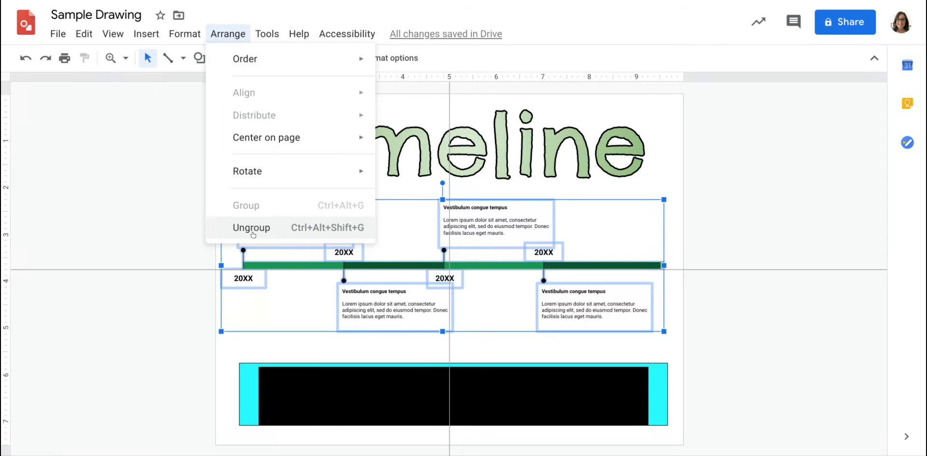
left_click(228, 33)
left_click(260, 33)
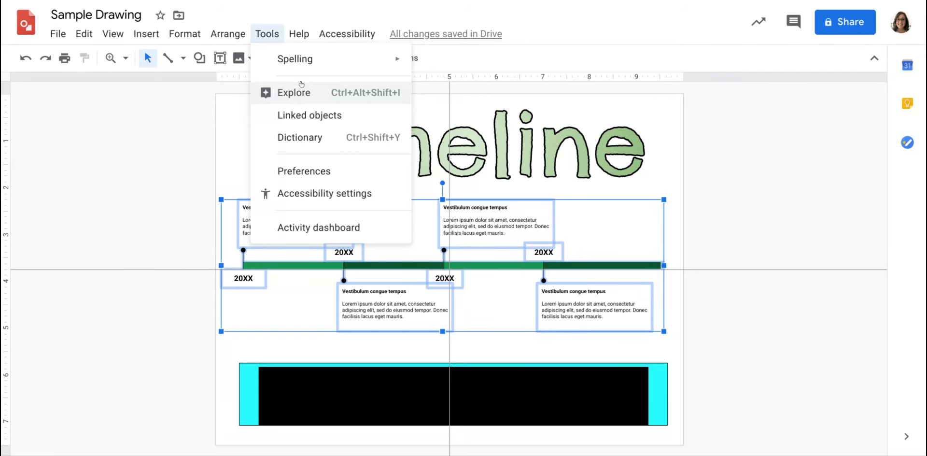
mouse_move(301, 28)
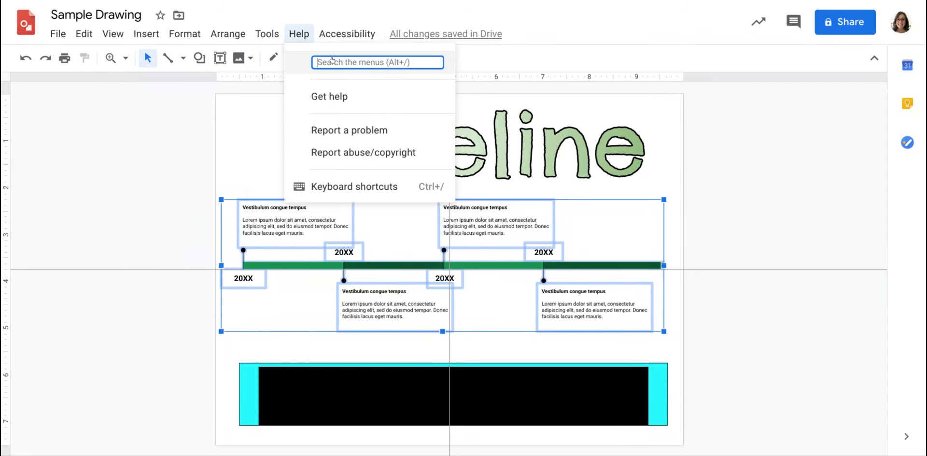
left_click(173, 114)
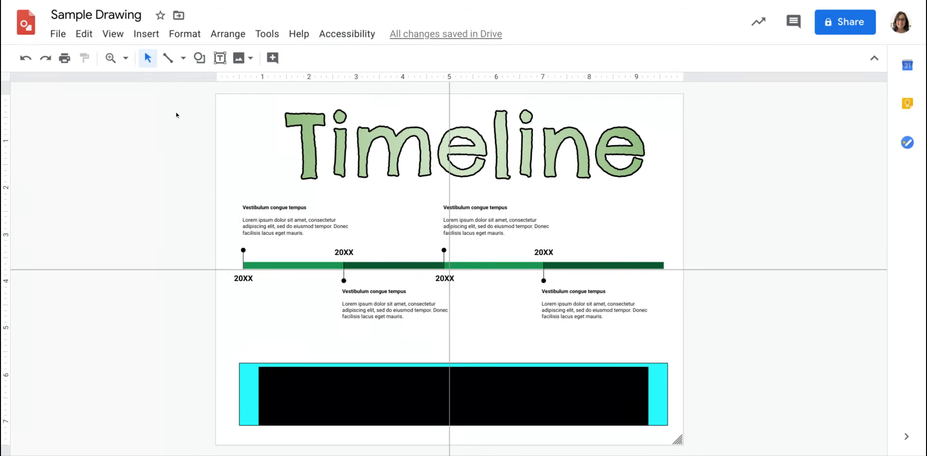